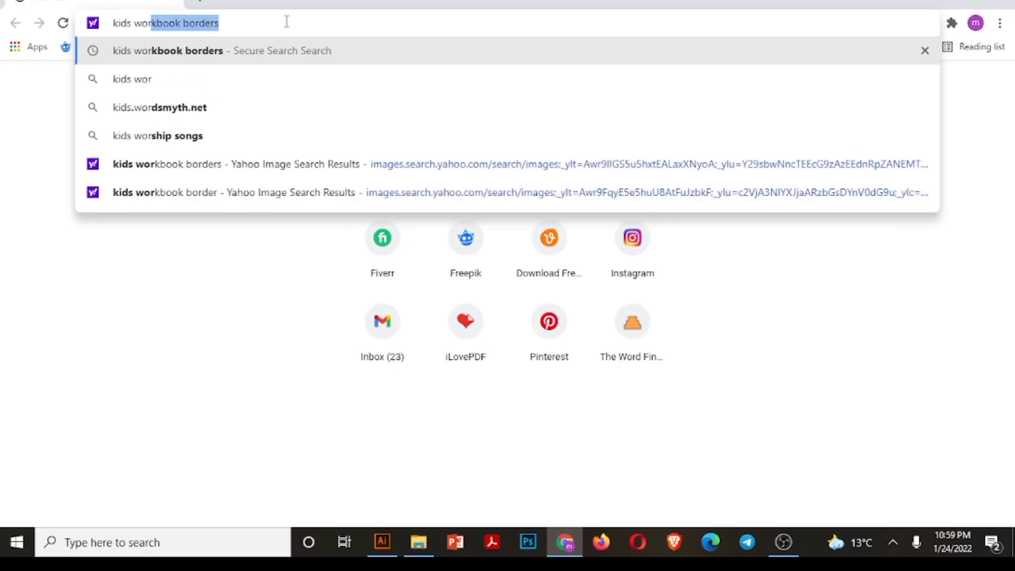
Search Yahoo for 'kids worksheet borders' and switch to the Images results.
text(hee)
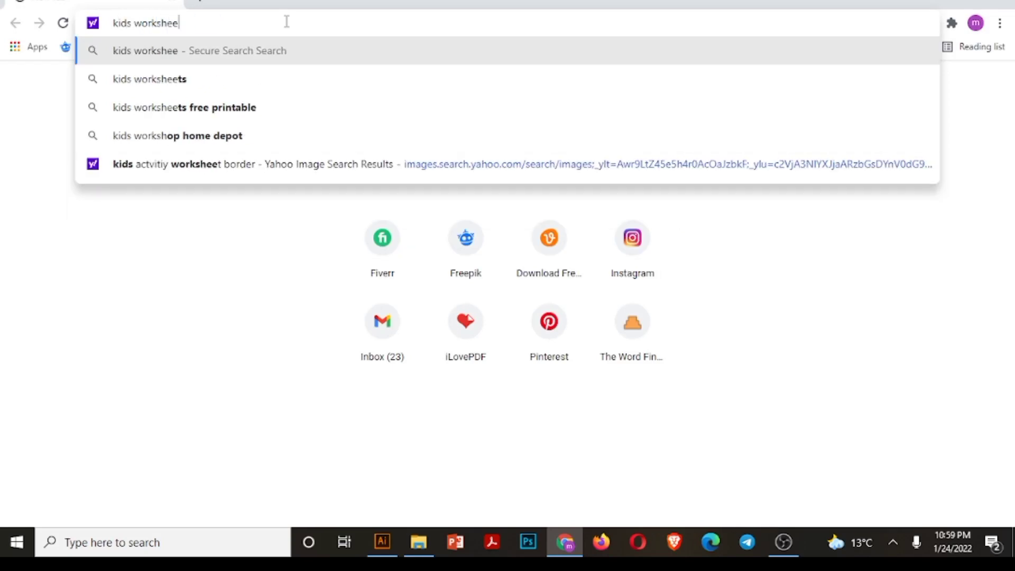
text(t borders)
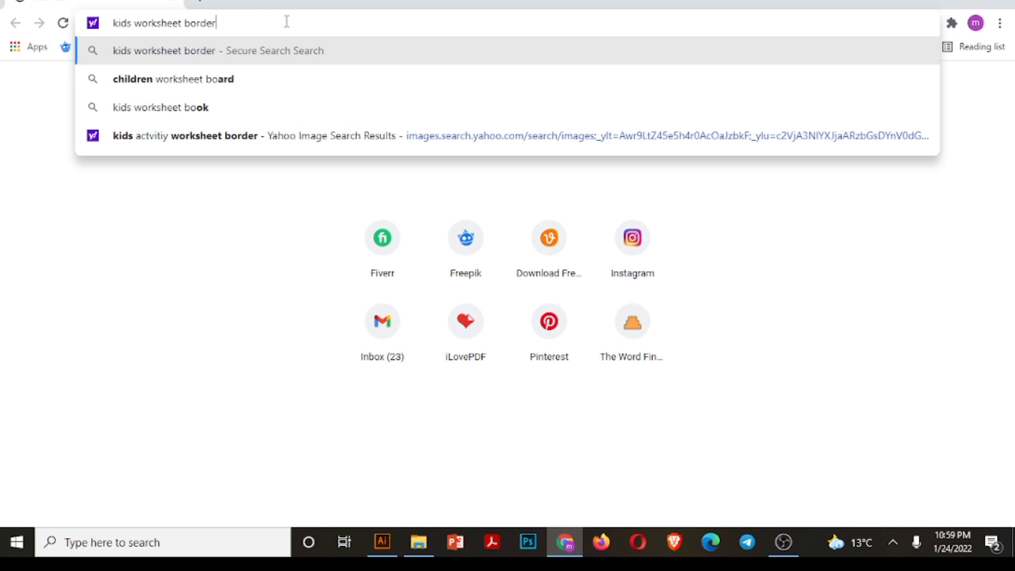
click(189, 50)
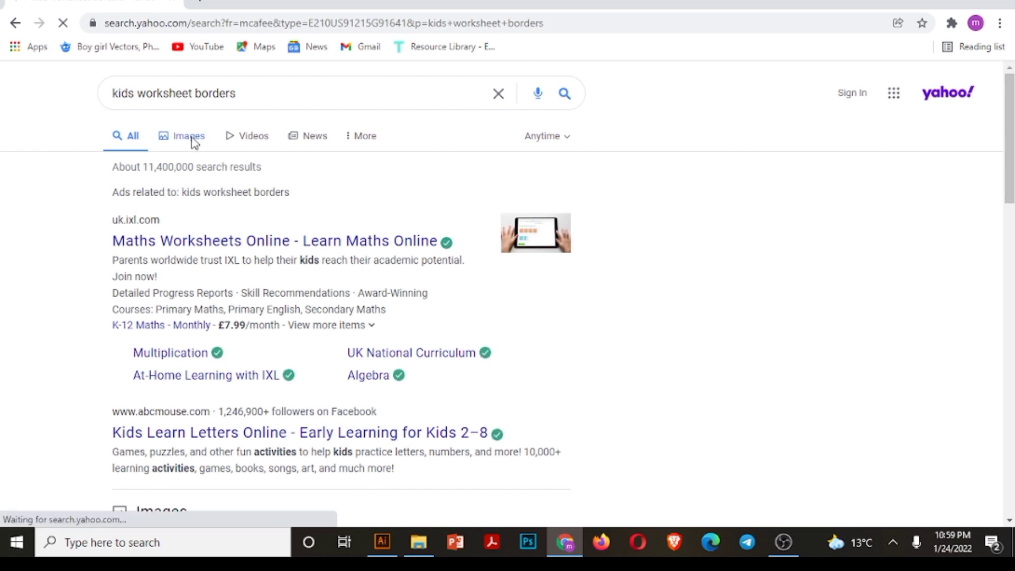
click(192, 139)
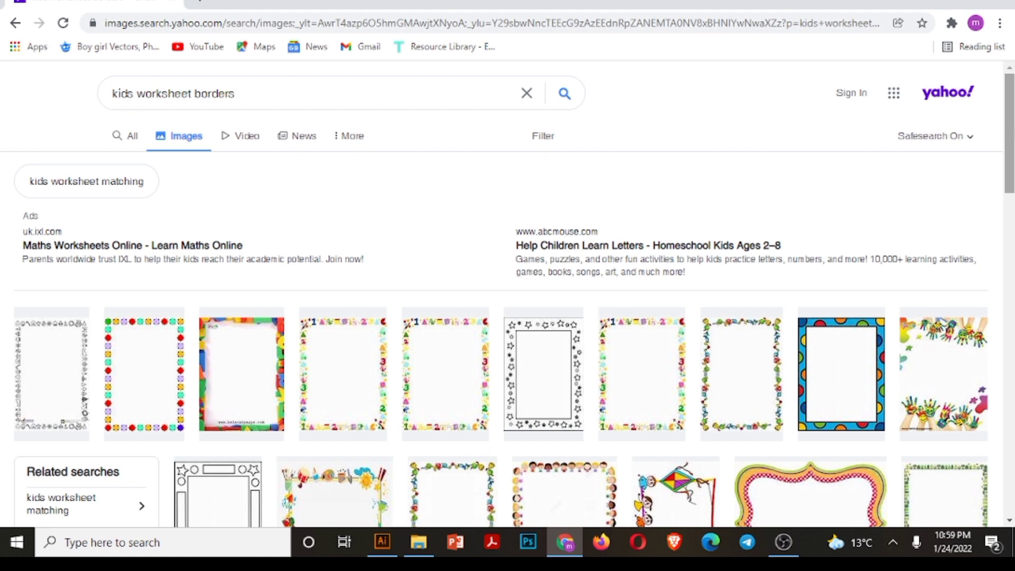
drag(1010, 130, 1010, 167)
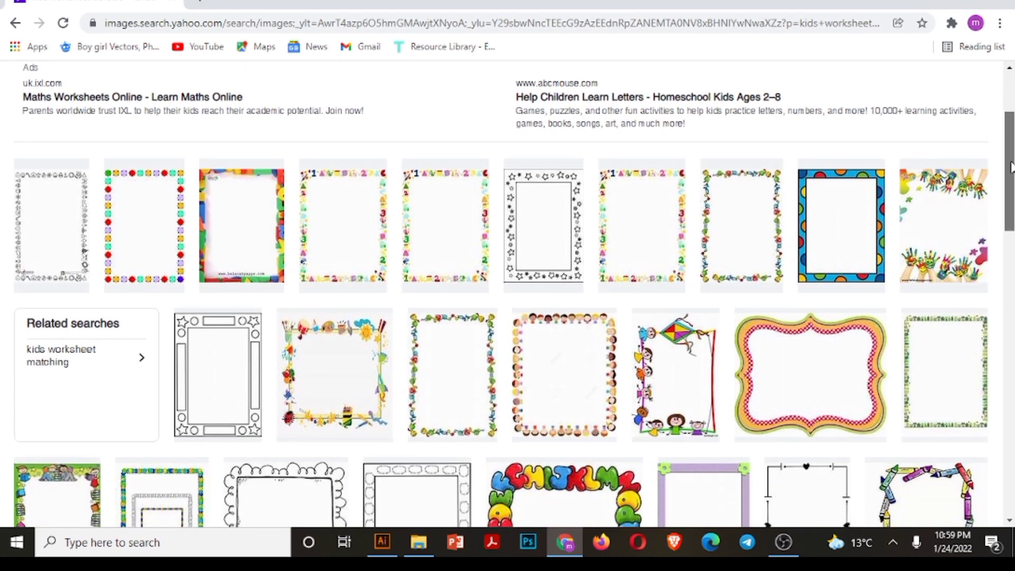
click(147, 274)
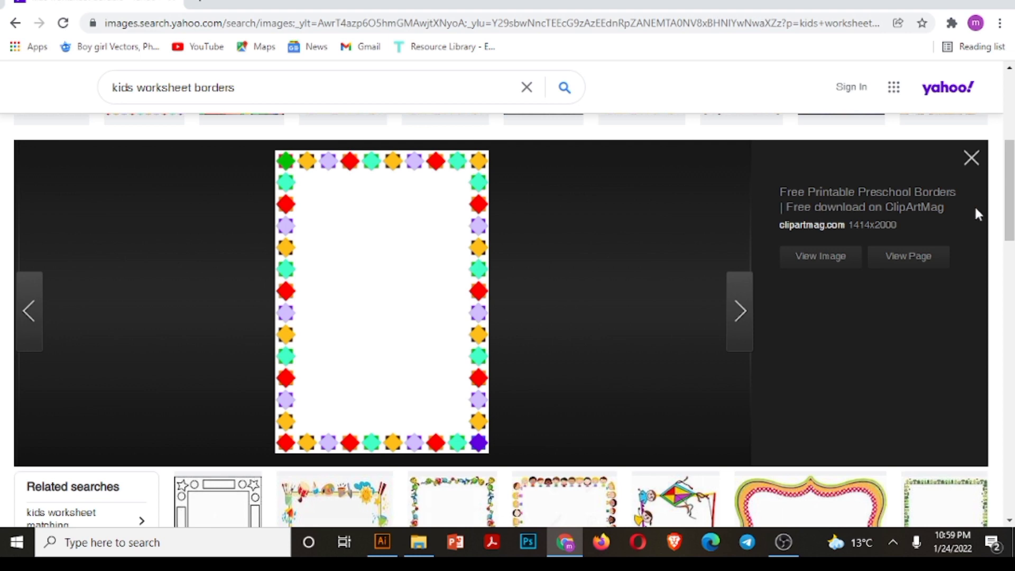
drag(1010, 206, 1010, 254)
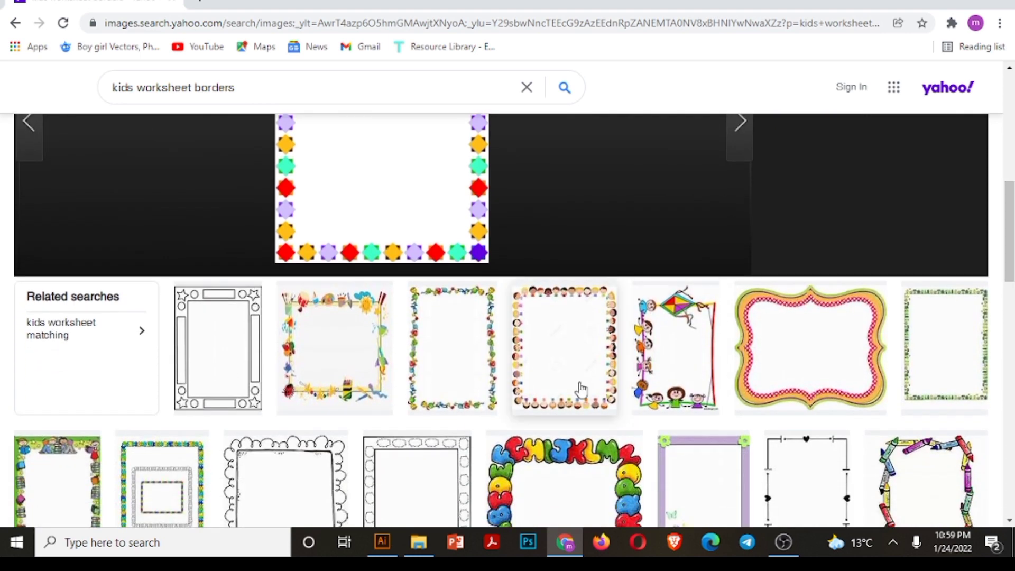
click(564, 392)
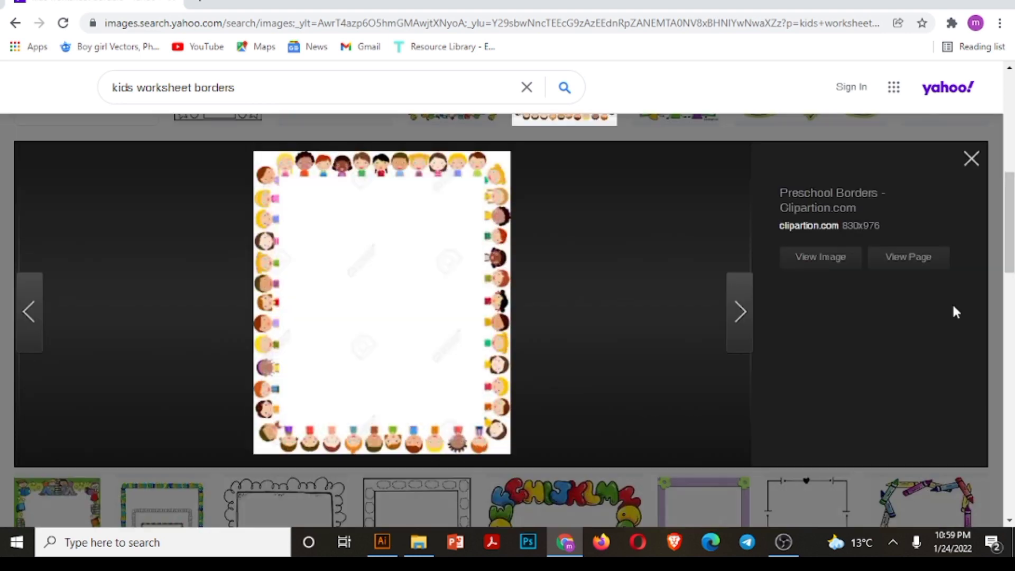
scroll(608, 261, down, 5)
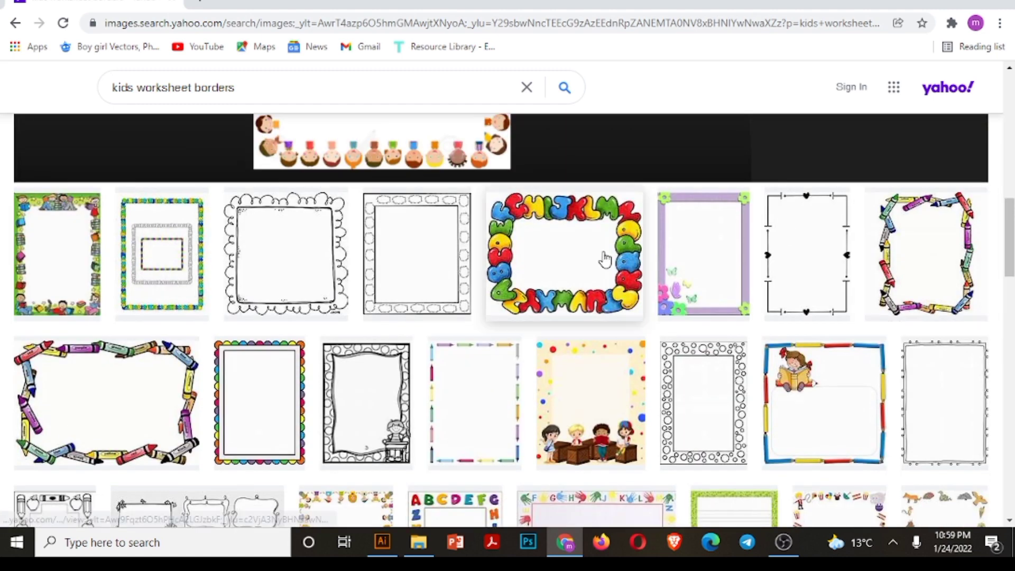
click(579, 288)
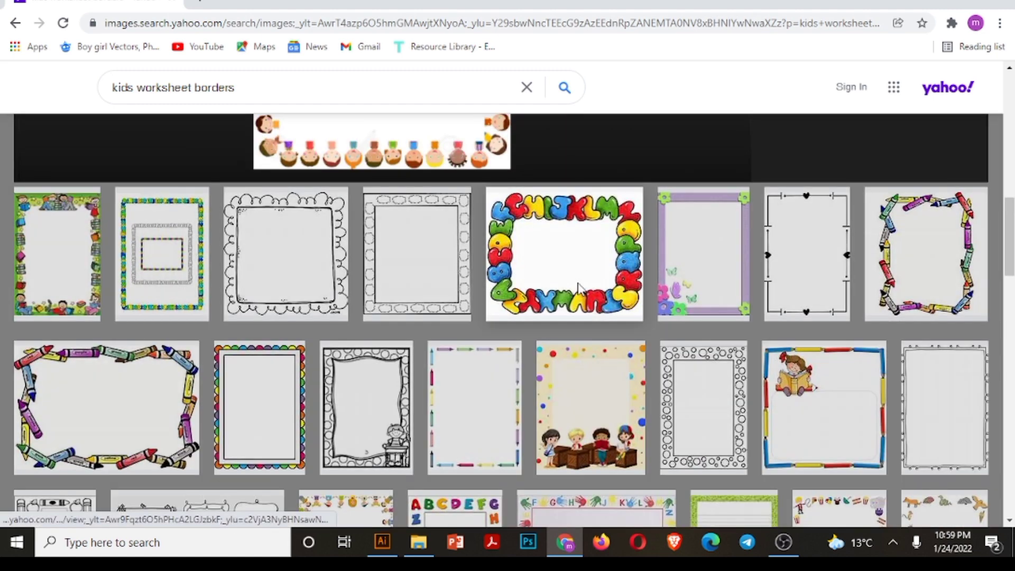
scroll(703, 238, down, 6)
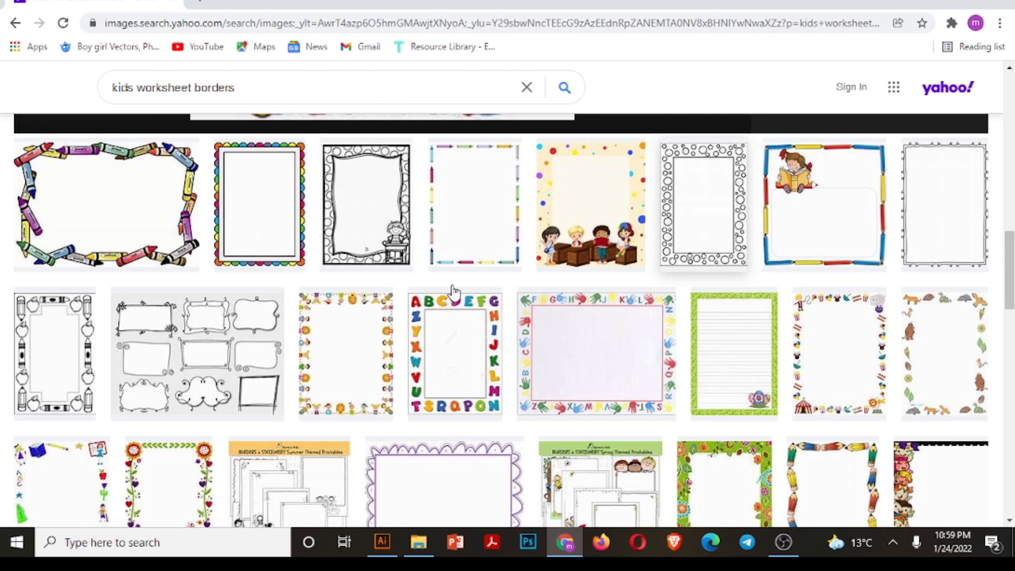
click(144, 395)
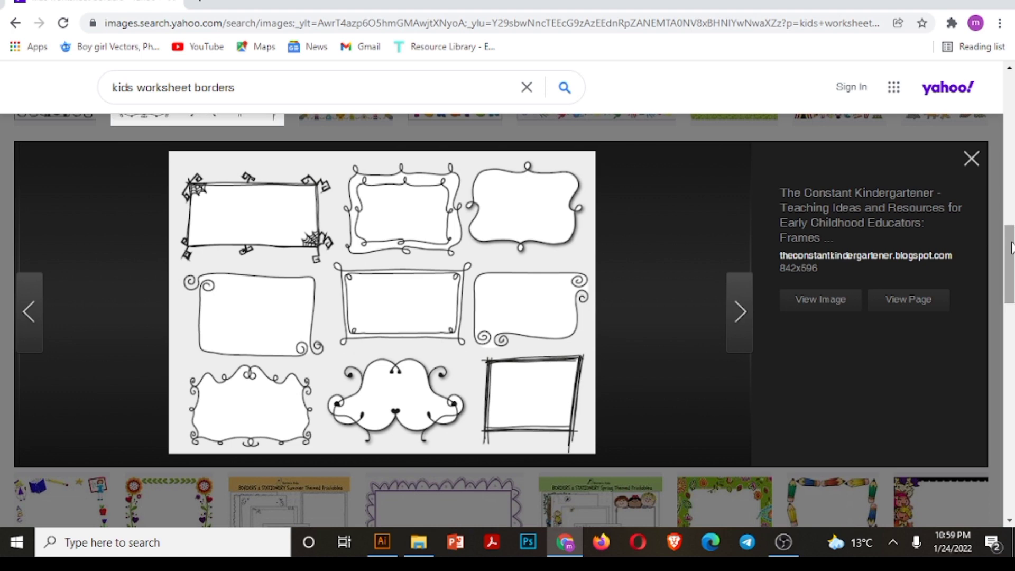
scroll(508, 317, down, 5)
scroll(819, 317, down, 3)
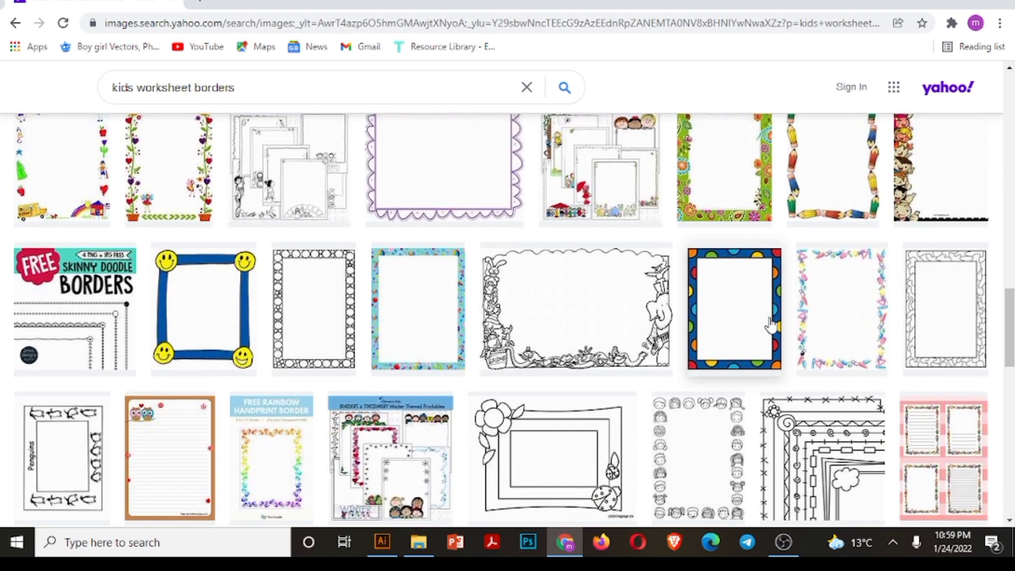
click(770, 324)
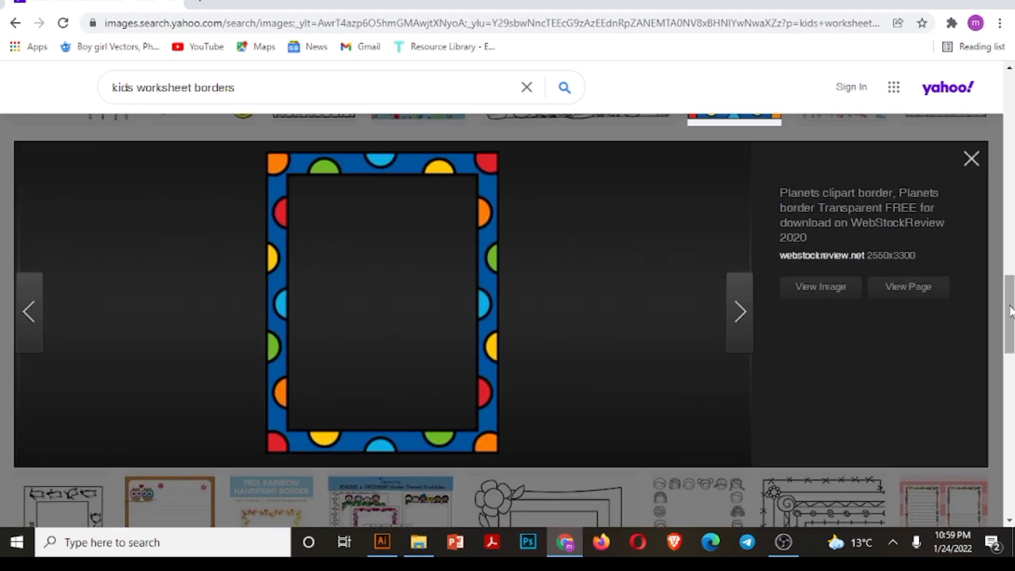
scroll(1011, 328, down, 2)
scroll(508, 317, down, 6)
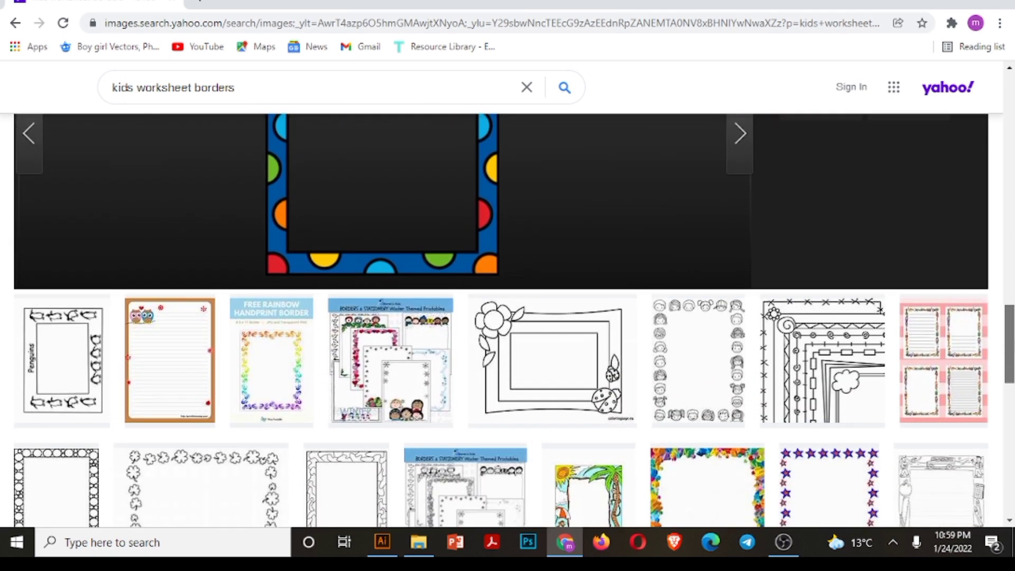
scroll(507, 317, down, 4)
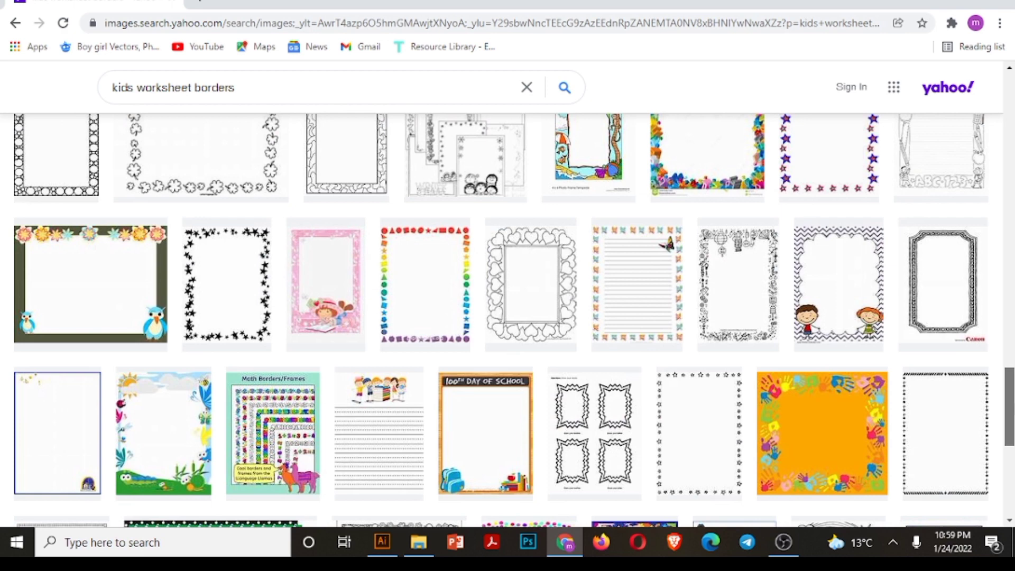
scroll(551, 431, down, 3)
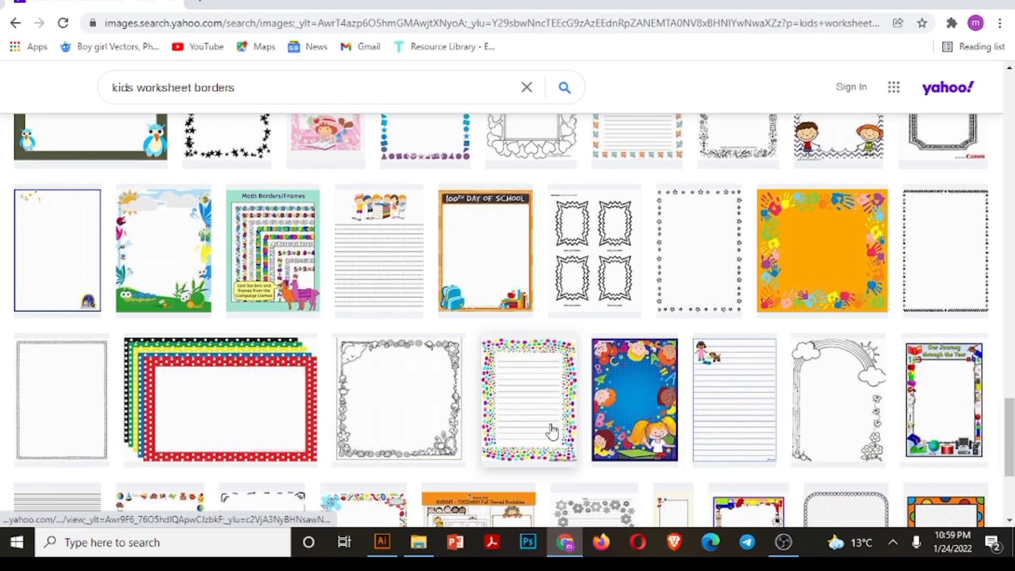
click(551, 431)
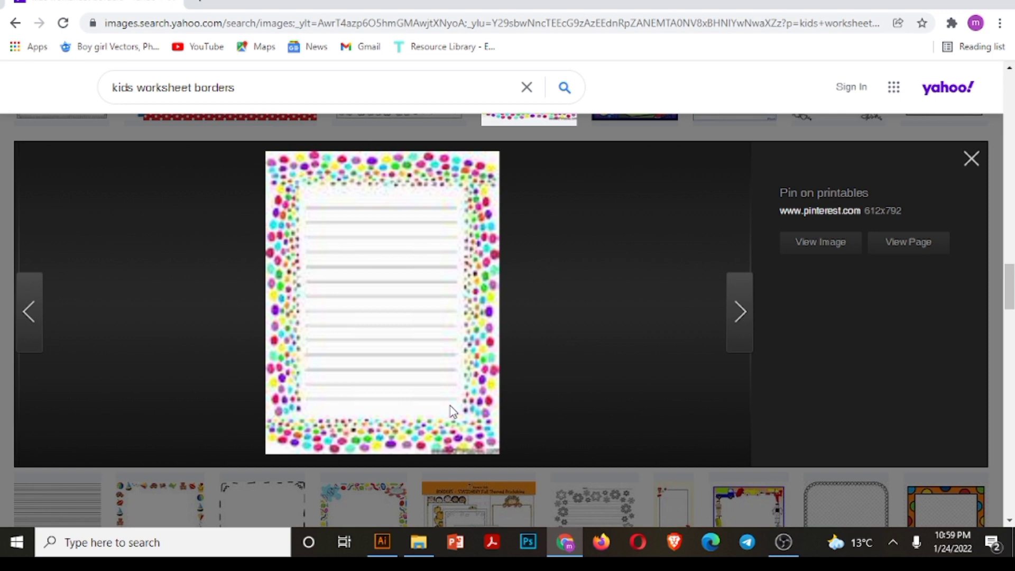
scroll(508, 317, down, 10)
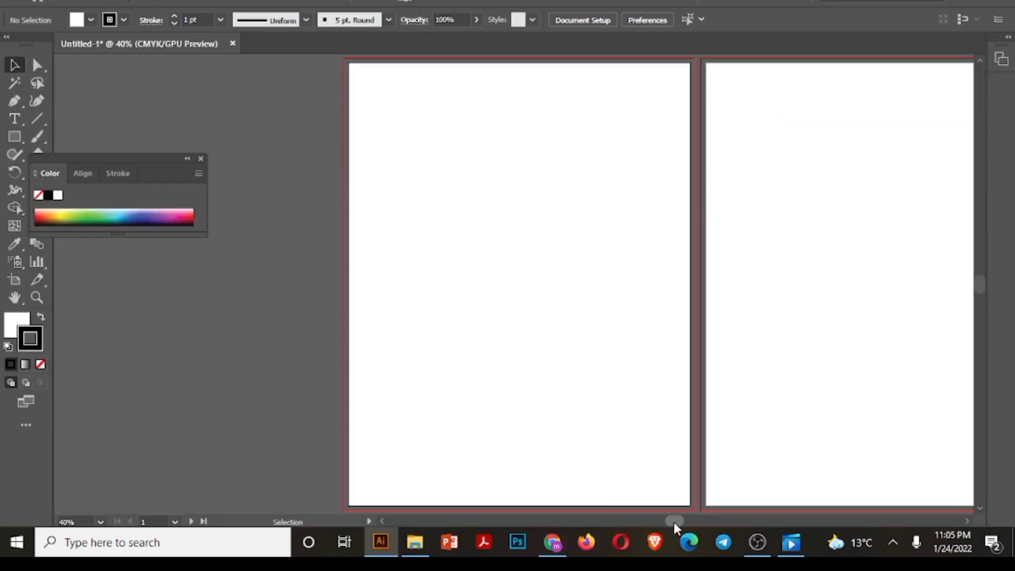
Center the first blank letter-size artboard on the canvas with the Rectangle tool active.
mouse_move(674, 523)
mouse_down()
mouse_move(698, 525)
mouse_move(680, 526)
mouse_up()
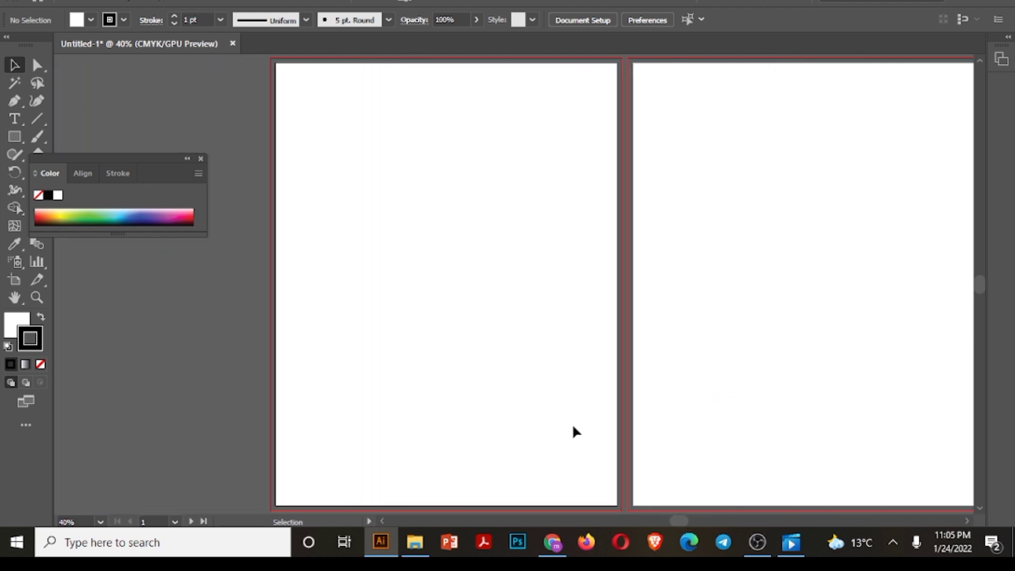
scroll(577, 432, left, 2)
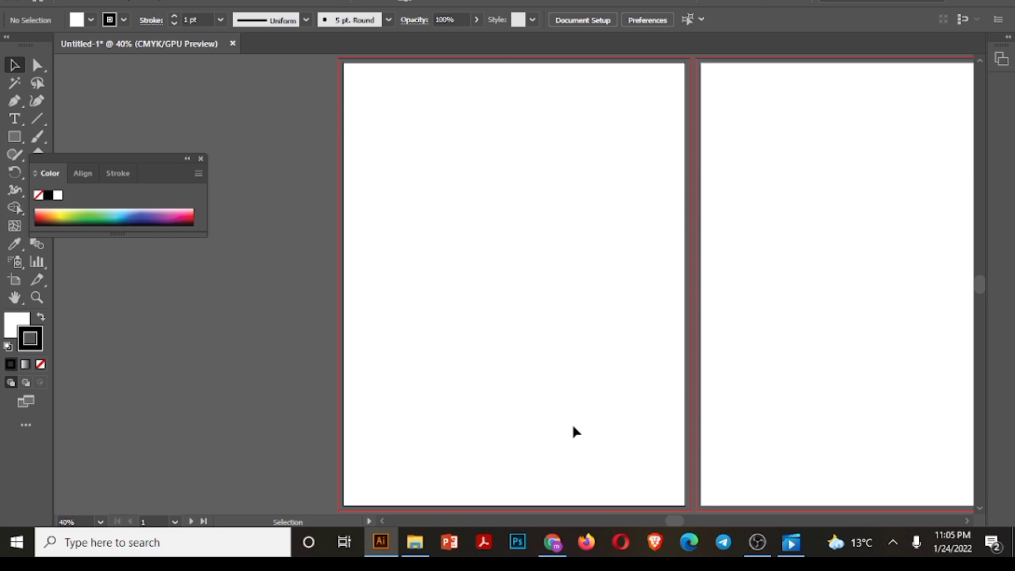
key(m)
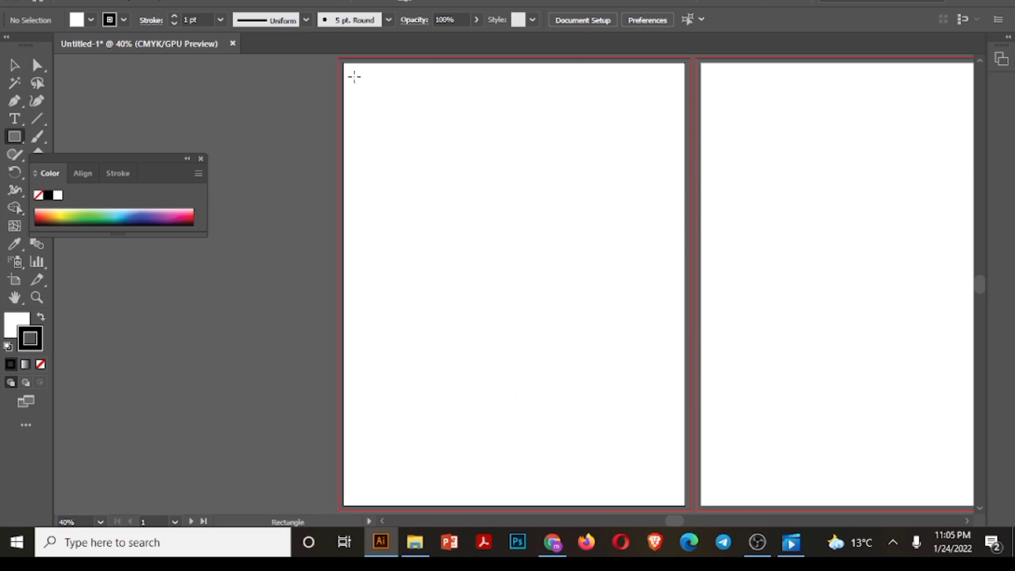
Draw a rectangle inside the first artboard and adjust its edges for even margins.
drag(355, 78, 677, 489)
key(v)
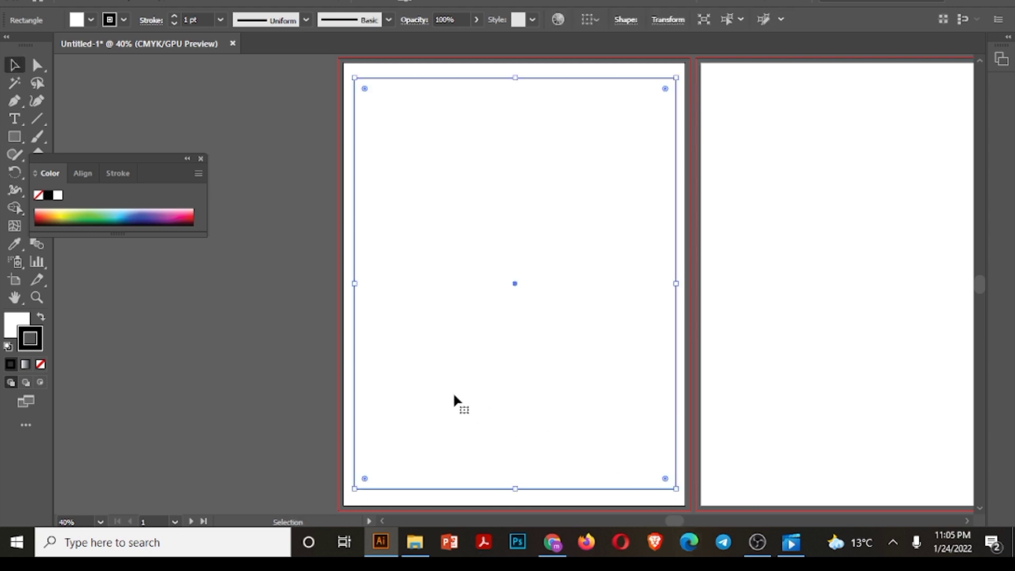
drag(356, 284, 359, 284)
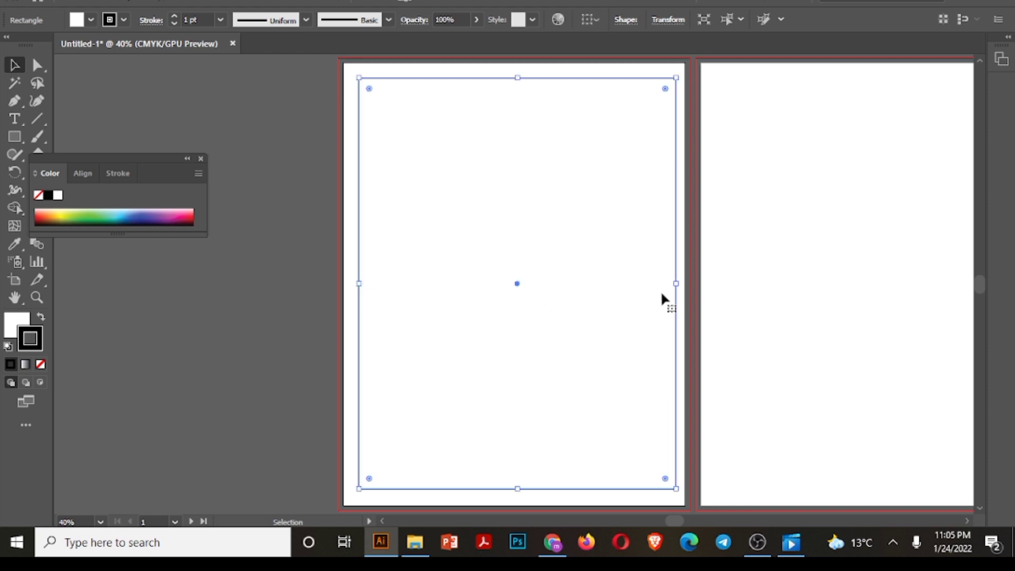
drag(678, 285, 673, 284)
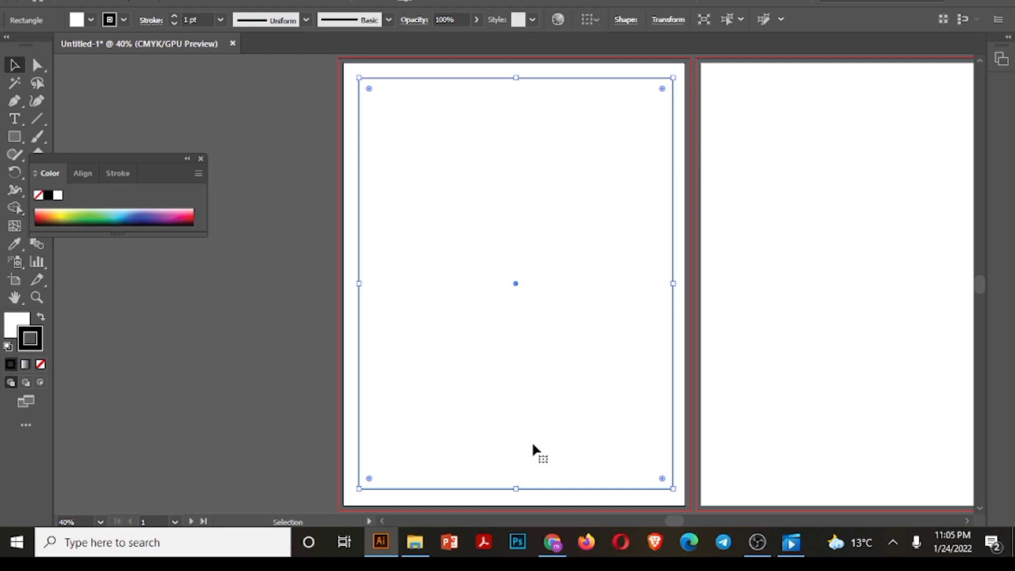
drag(507, 490, 512, 494)
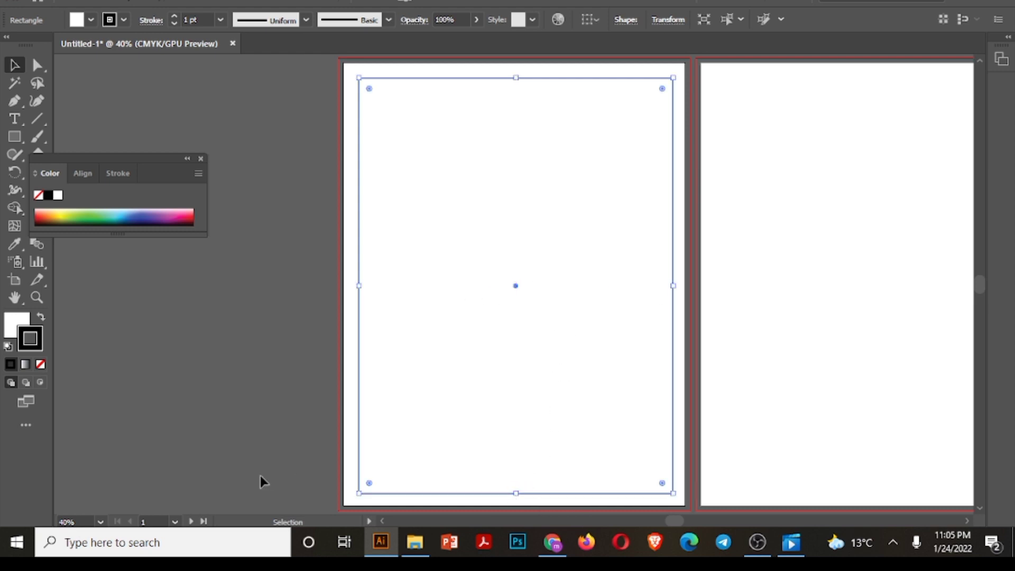
key(ctrl)
Paste a copy of the margin rectangle in place on the next artboard and adjust the view.
click(736, 454)
key(ctrl+0)
key(ctrl+shift+v)
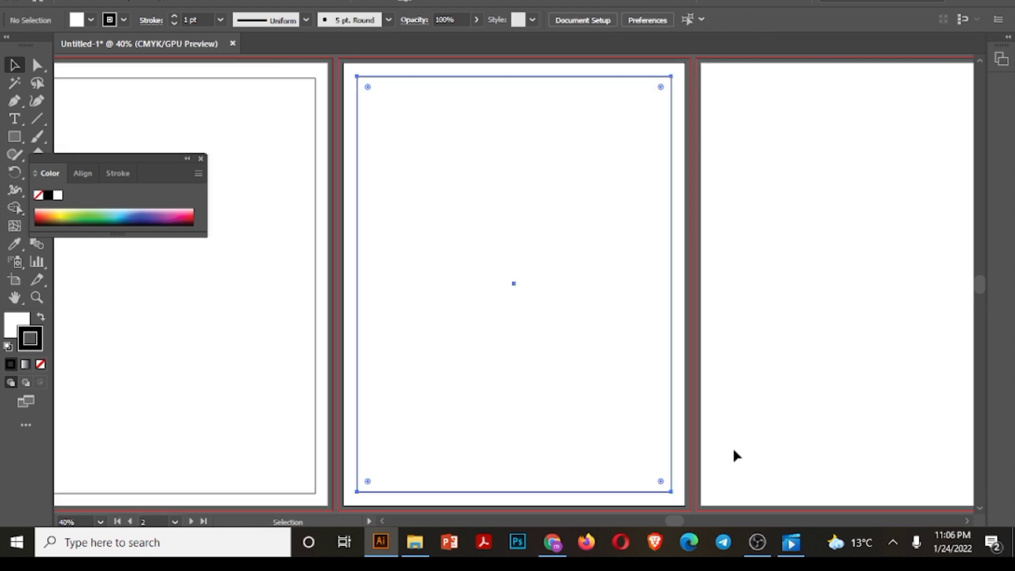
key(ctrl+z)
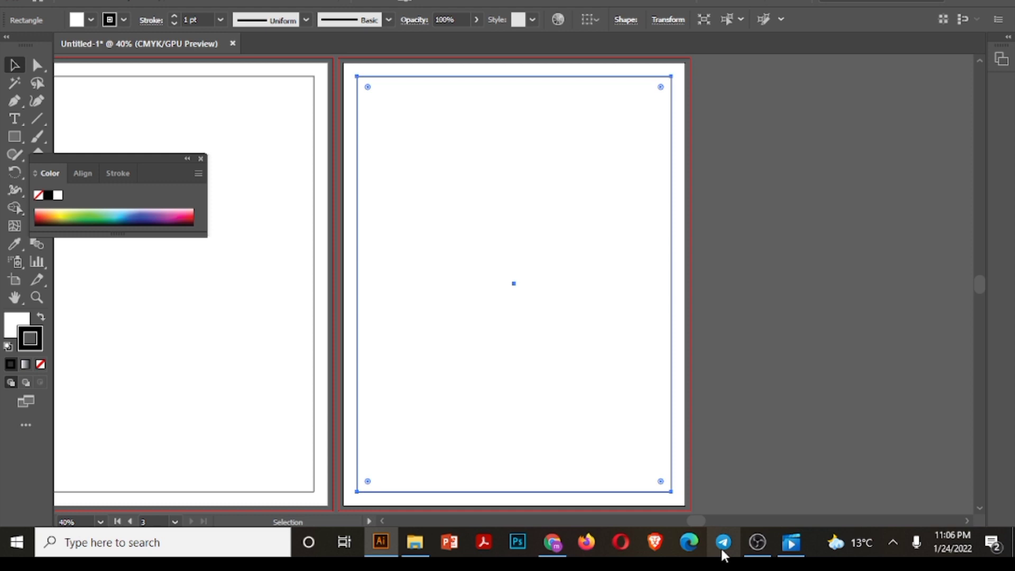
drag(718, 522, 679, 527)
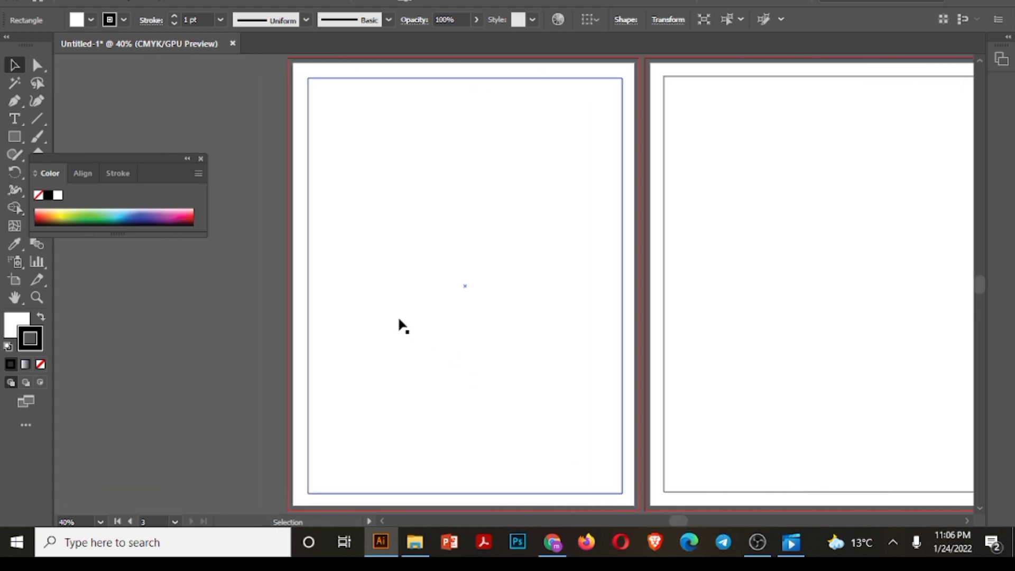
drag(283, 260, 976, 336)
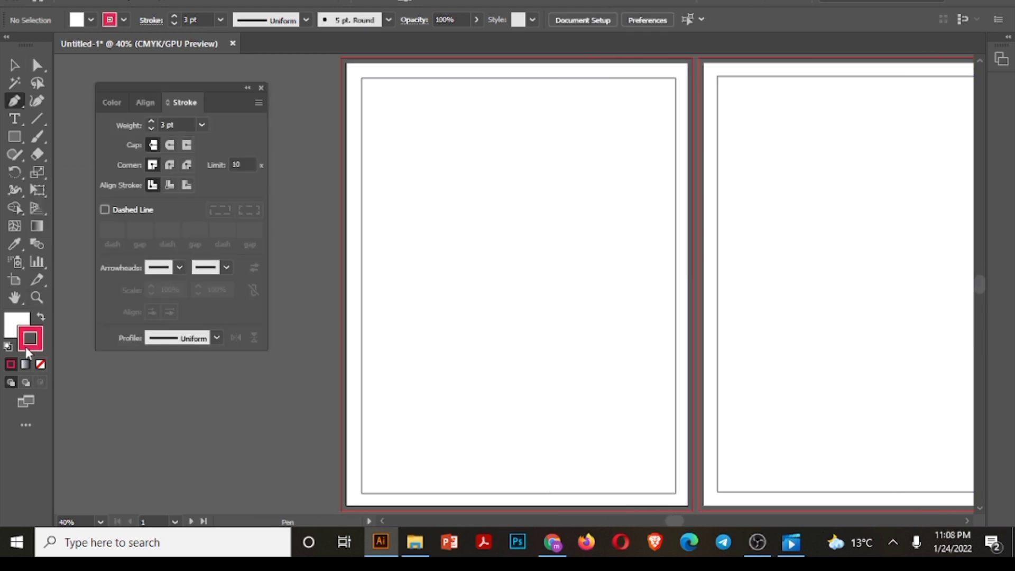
Set the fill to None and trace a pen path around the margin rectangle's corners.
click(11, 320)
click(40, 365)
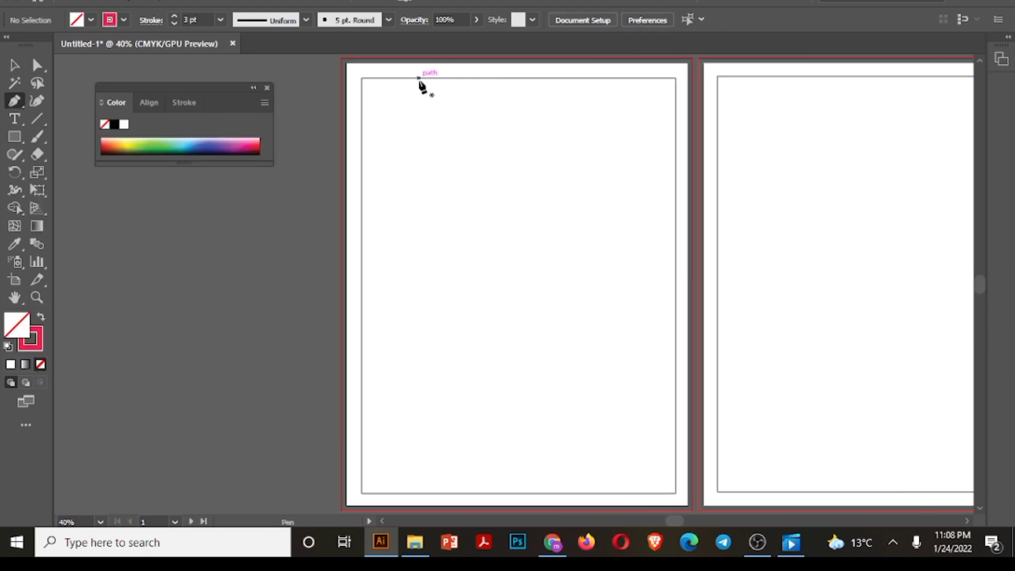
click(412, 78)
click(676, 78)
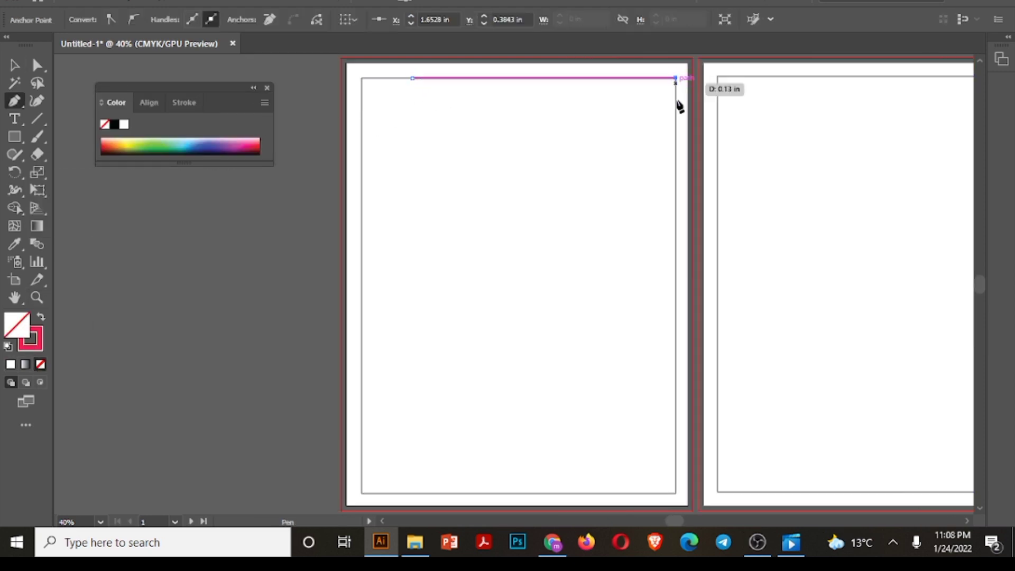
click(676, 492)
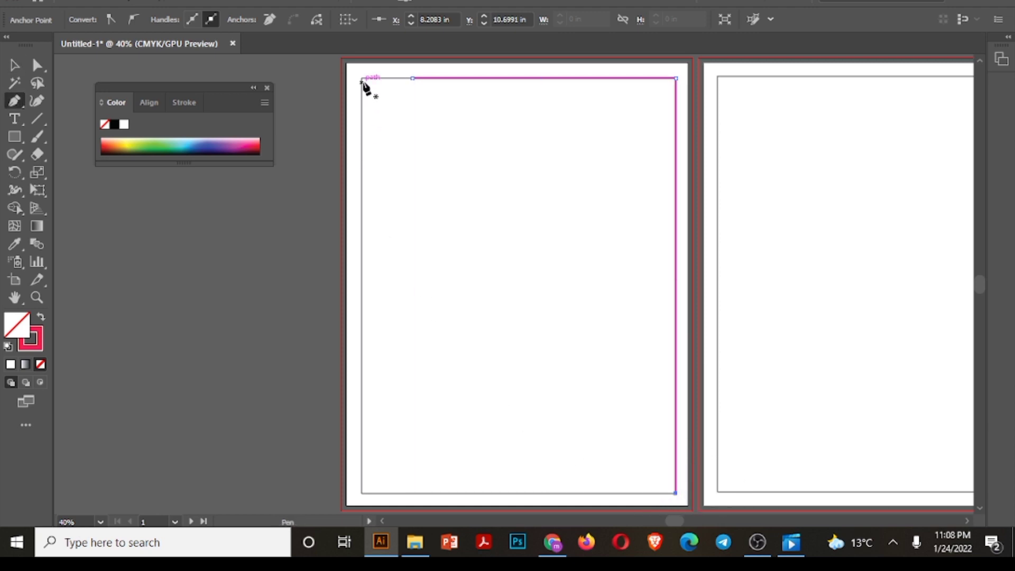
click(361, 78)
click(362, 491)
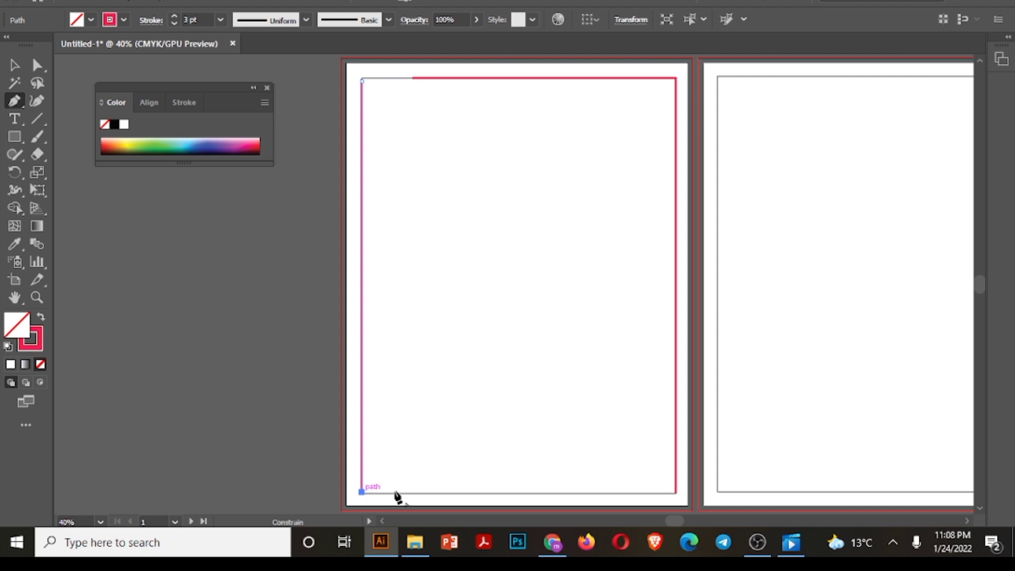
click(638, 492)
Align the frame path's top and bottom edges with the margins.
key(v)
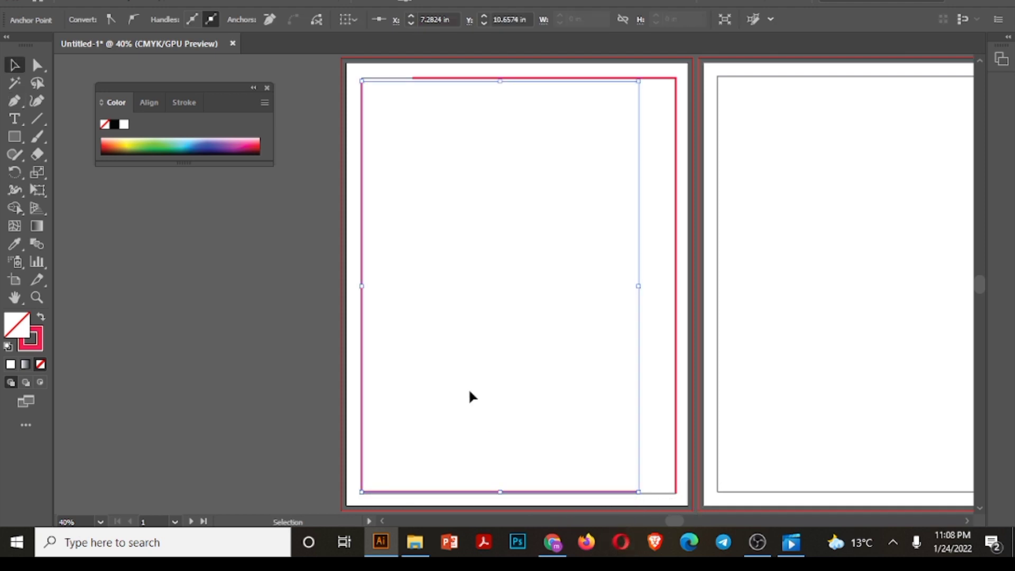
drag(500, 80, 500, 78)
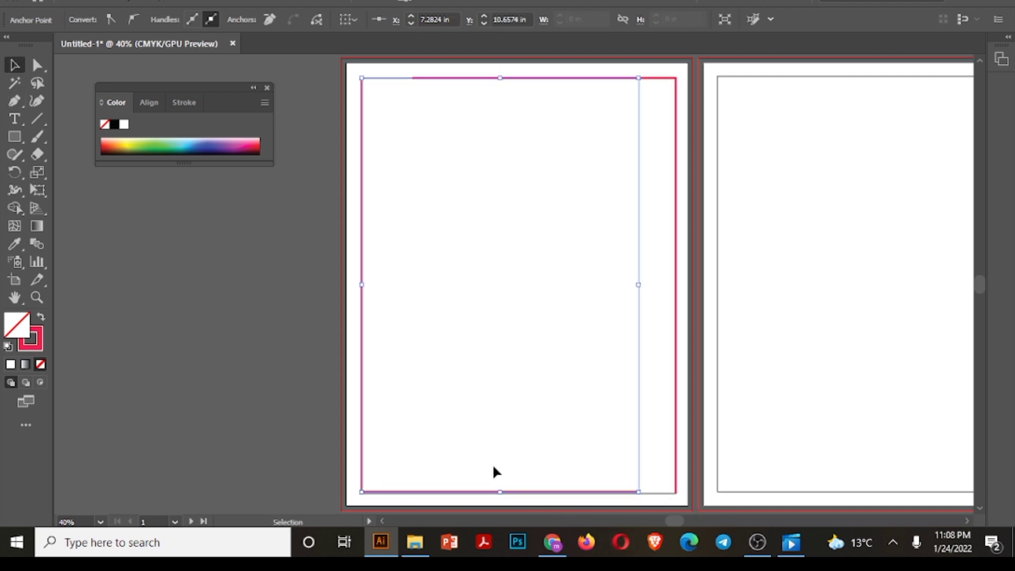
drag(500, 491, 500, 493)
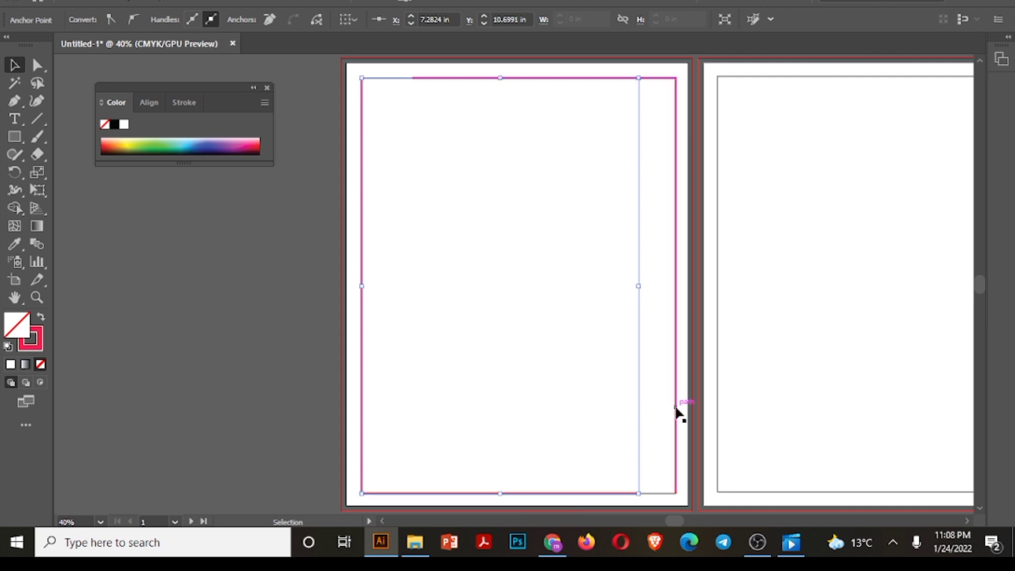
Raise the red frame path's stroke weight to 11 pt in the Stroke panel.
click(312, 2)
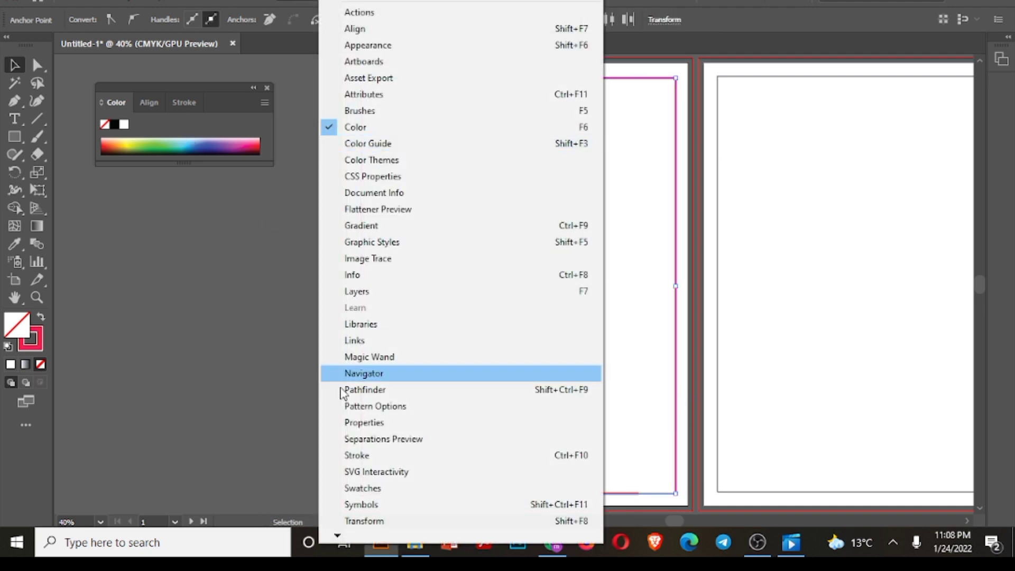
click(355, 455)
click(152, 122)
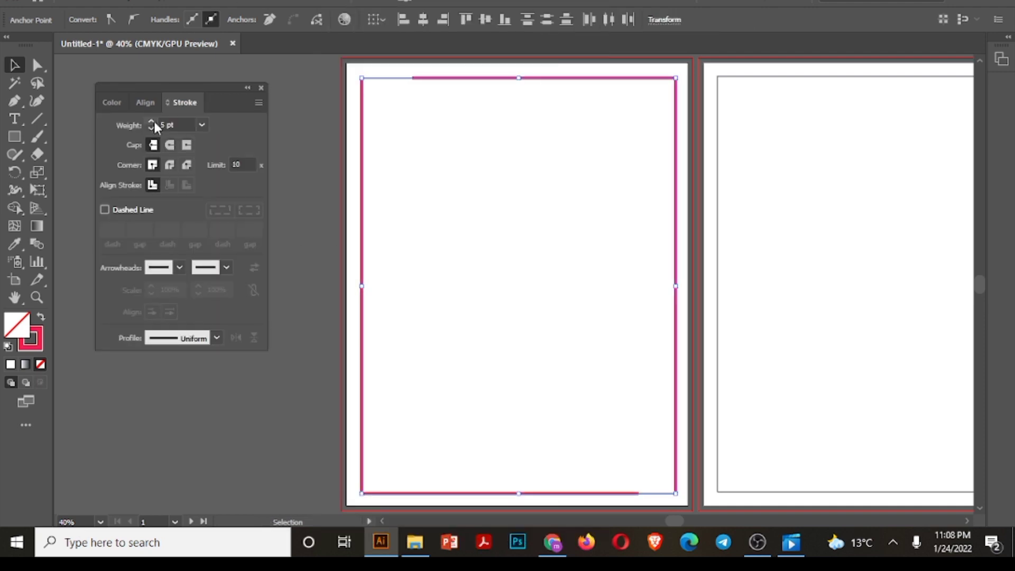
click(152, 121)
click(152, 122)
click(152, 122)
click(151, 122)
click(152, 122)
click(152, 122)
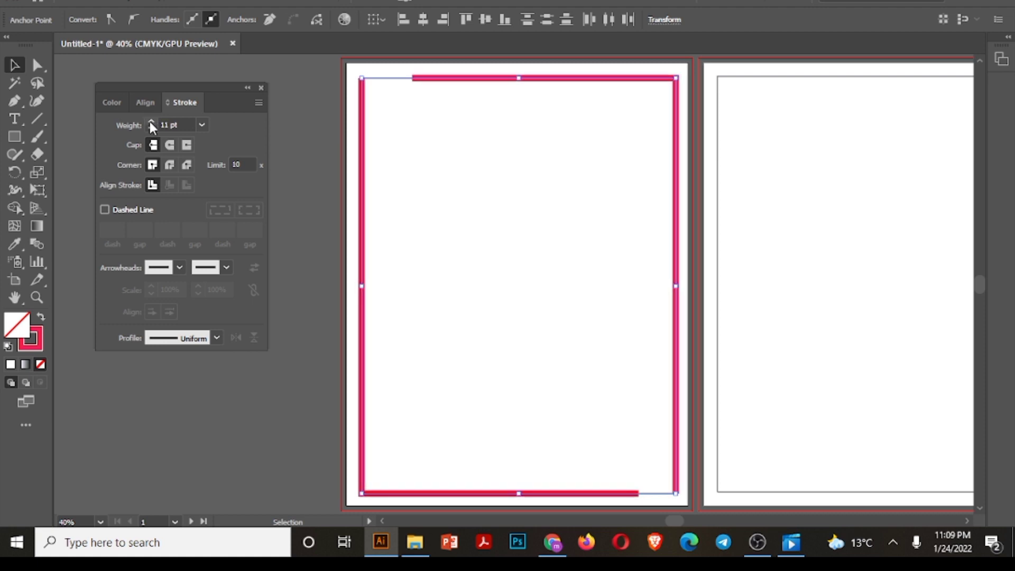
click(281, 472)
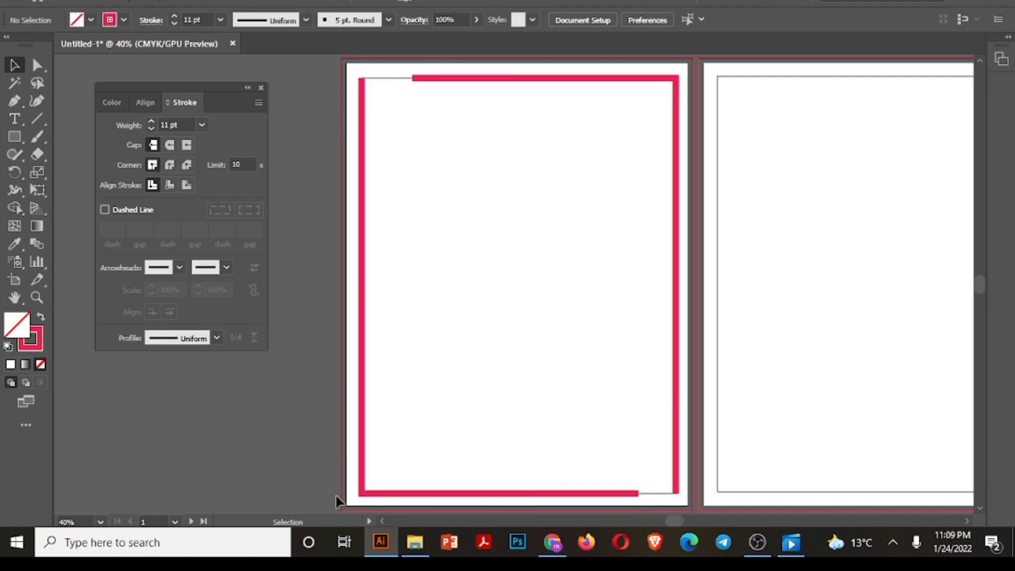
Open the vecteezy book icon EPS and ungroup its three books.
click(415, 542)
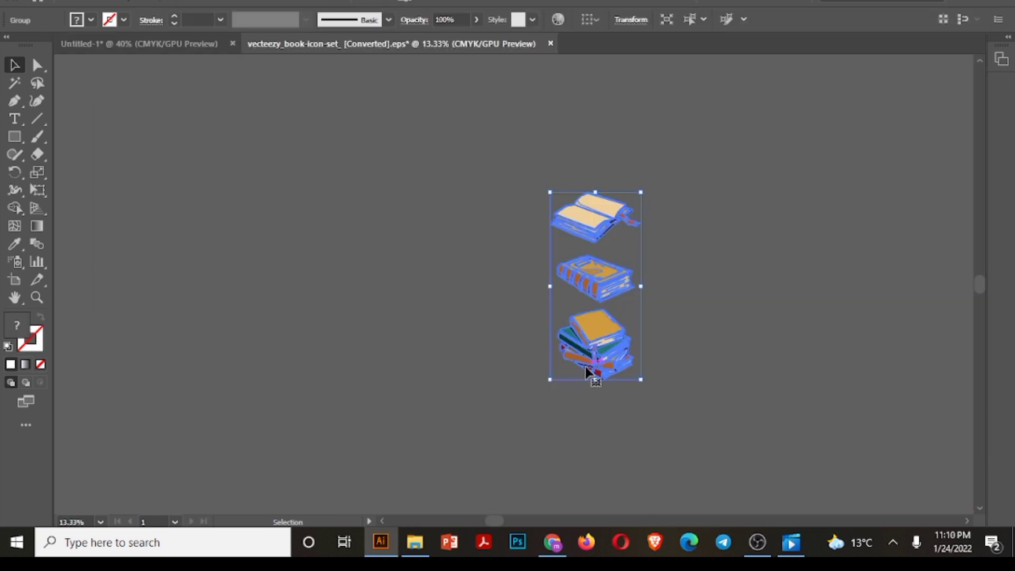
right_click(587, 371)
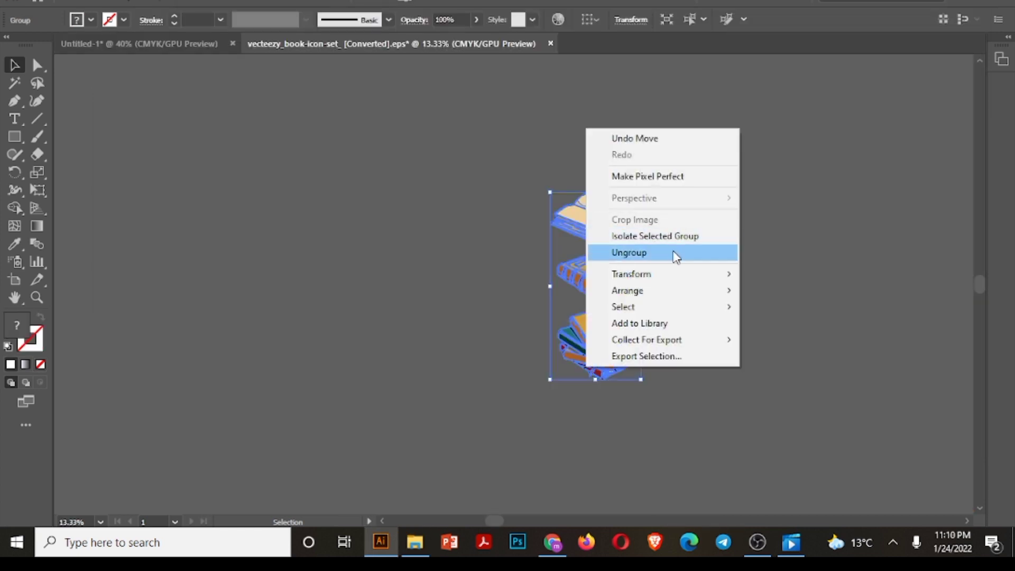
click(677, 252)
click(665, 290)
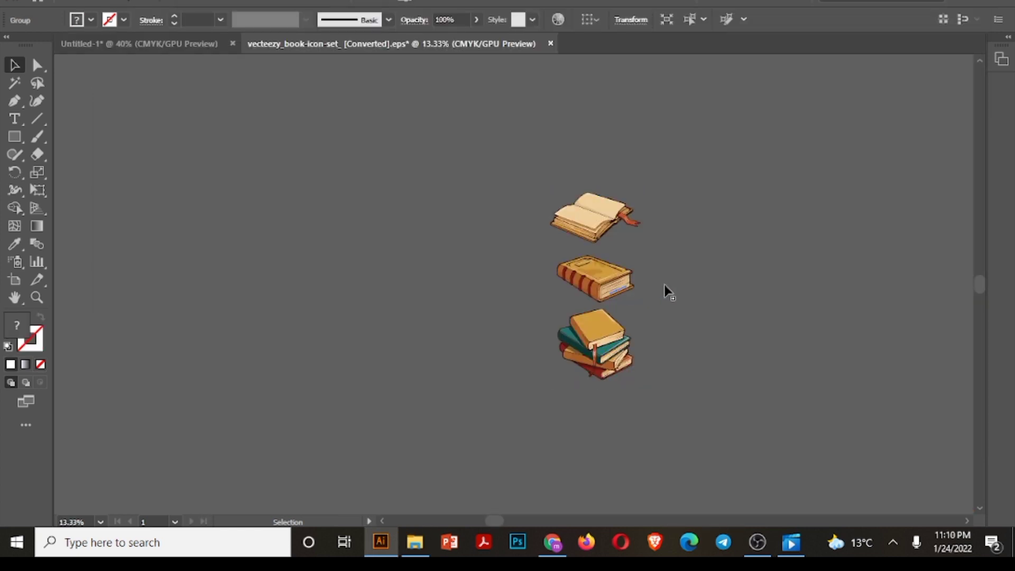
Select the open book, closed book and book stack, then return to Untitled-1.
click(598, 232)
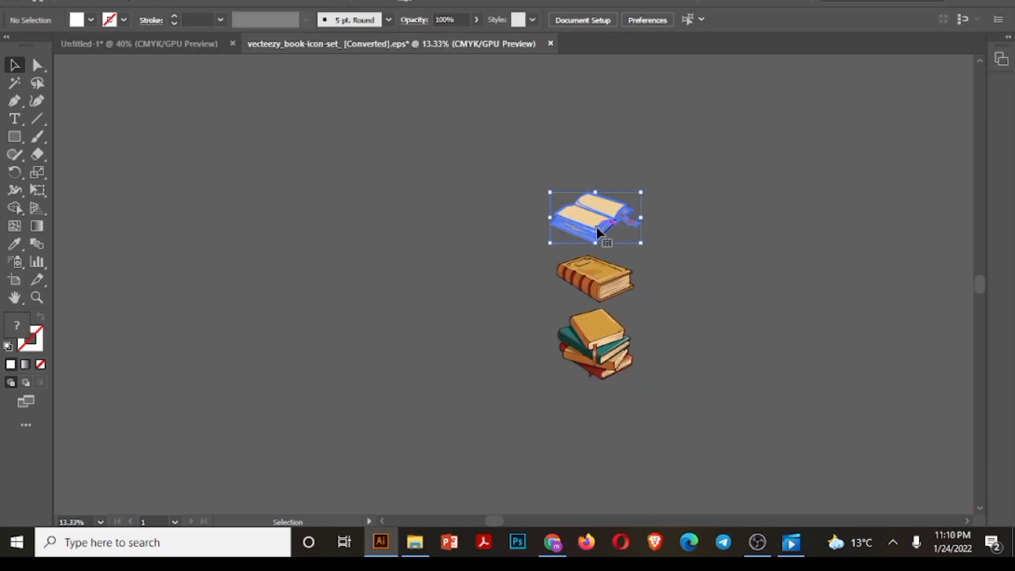
shift+click(592, 277)
shift+click(593, 353)
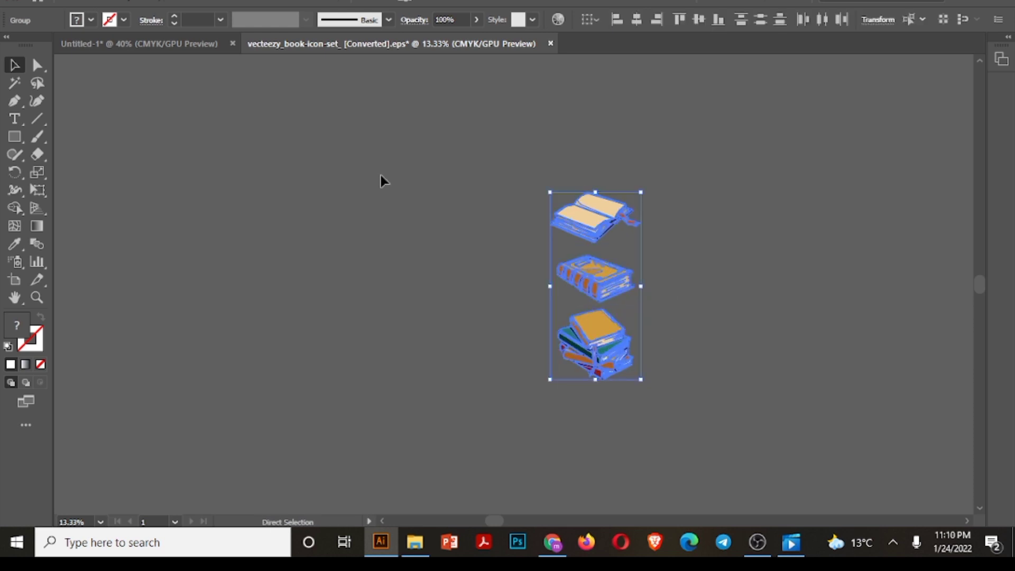
click(185, 45)
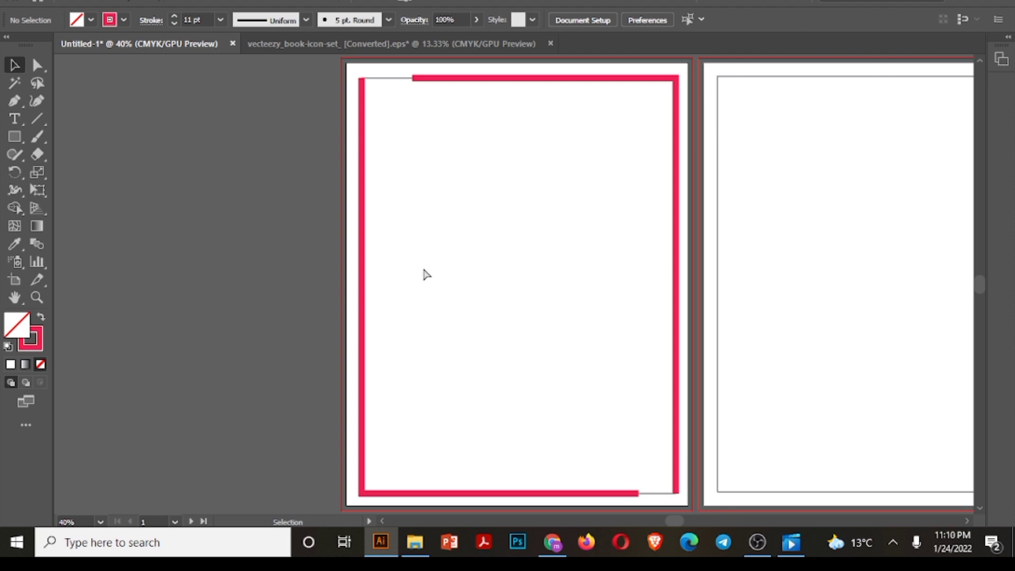
Paste and shrink the books, placing the open book top-left and the stack bottom-right.
key(ctrl+v)
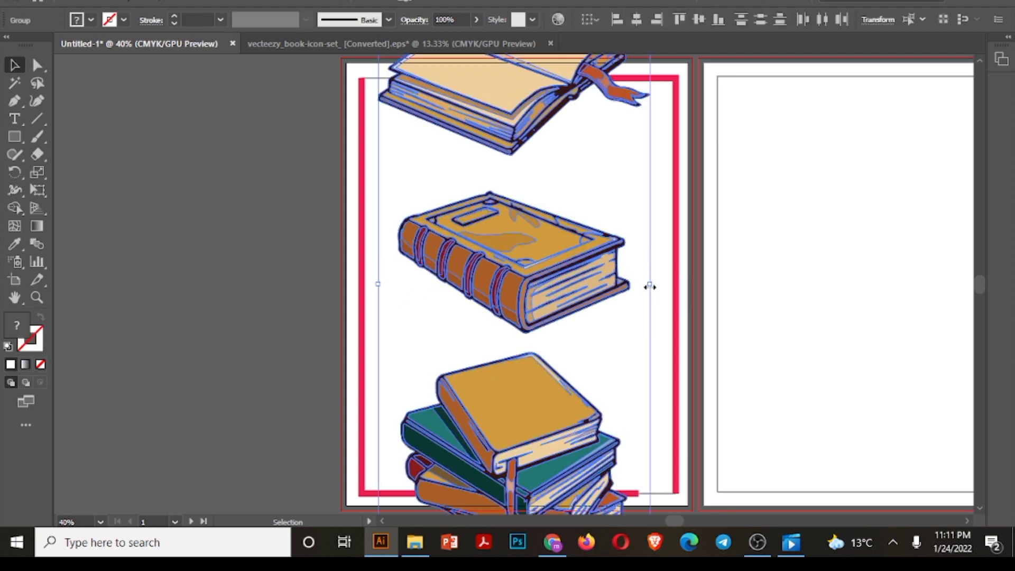
drag(650, 286, 401, 78)
click(307, 300)
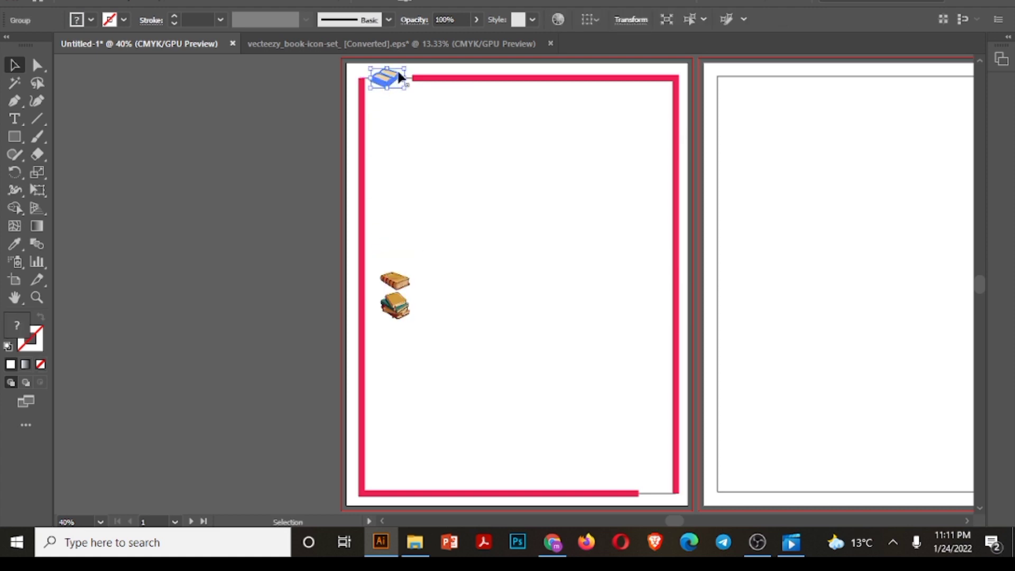
scroll(401, 78, up, 2)
drag(406, 129, 413, 127)
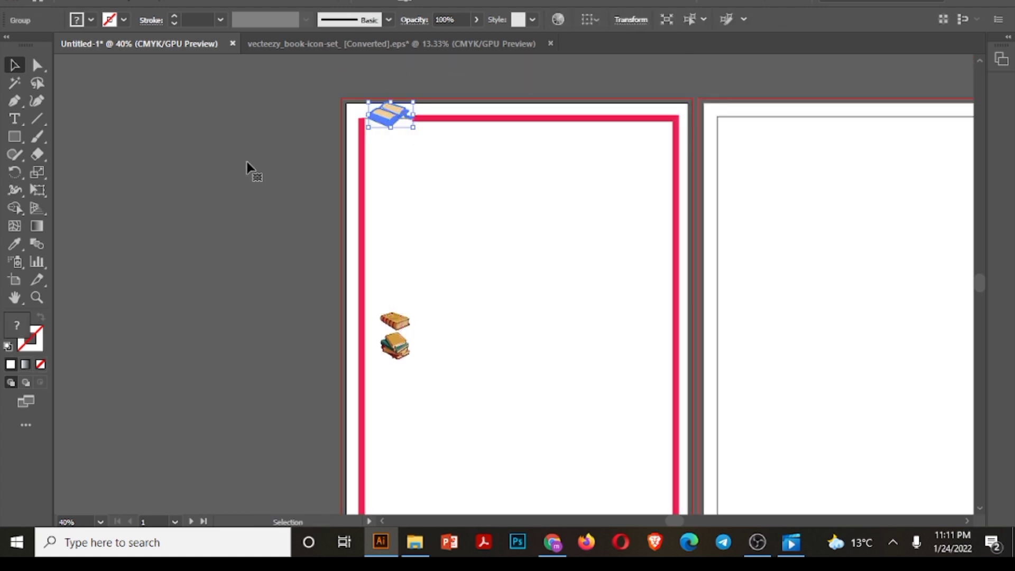
click(248, 169)
drag(395, 347, 614, 482)
scroll(614, 482, down, 2)
mouse_move(609, 442)
mouse_down()
mouse_move(659, 496)
mouse_move(656, 507)
mouse_move(651, 494)
mouse_up()
Move the closed book off the artboard, nudge the top-left book, and widen the frame rightward.
click(630, 390)
click(632, 487)
click(621, 453)
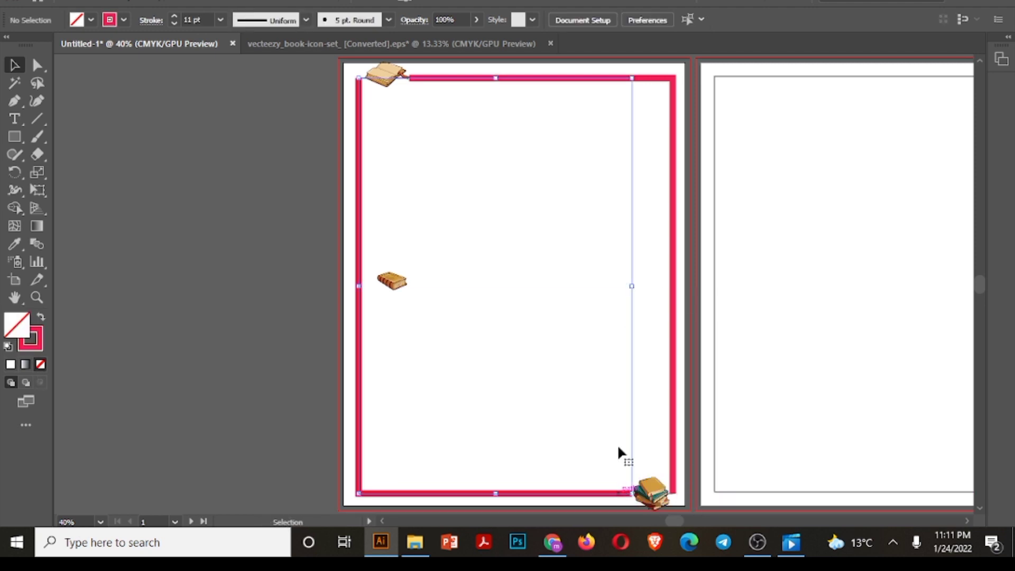
drag(389, 289, 198, 293)
drag(385, 75, 382, 78)
click(579, 198)
drag(674, 307, 673, 305)
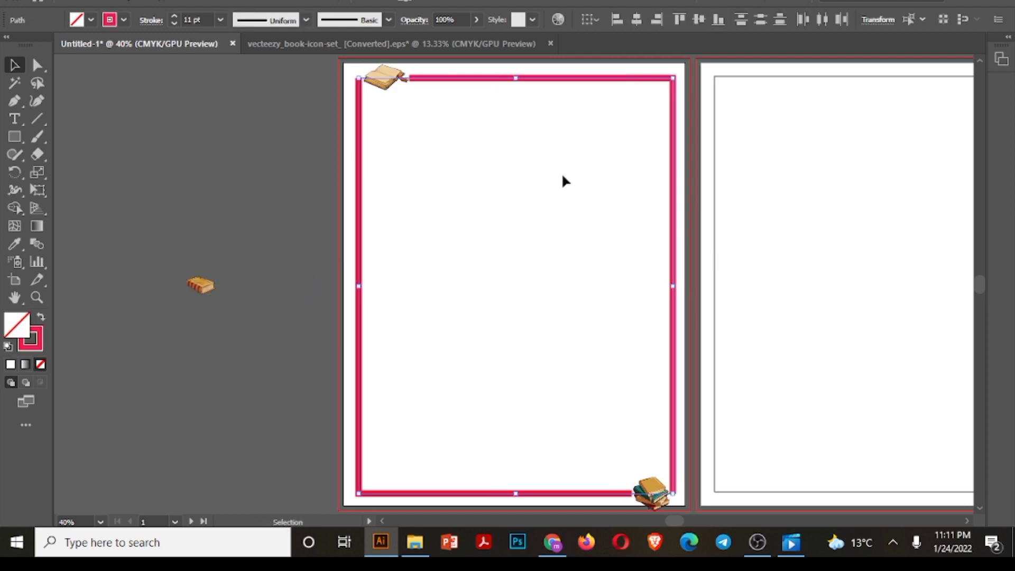
click(433, 71)
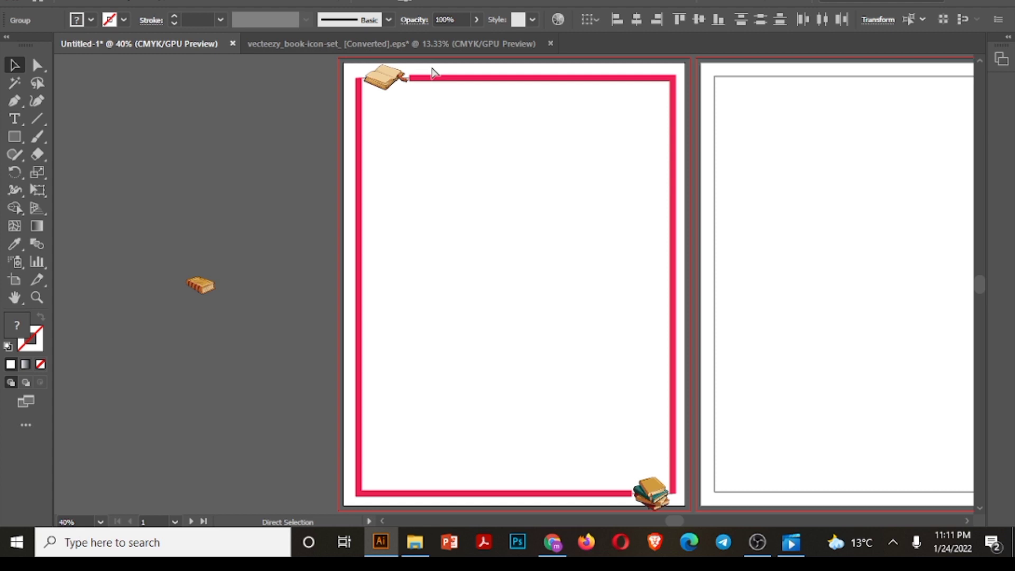
Set the pink frame's stroke weight to 8 pt in the Stroke panel.
click(298, 3)
click(357, 456)
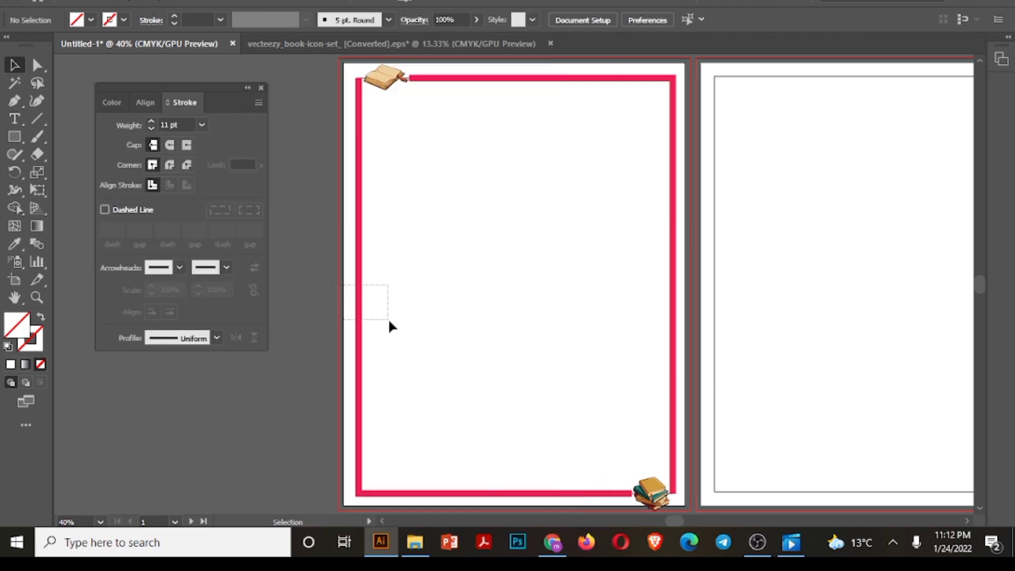
click(674, 143)
scroll(164, 125, down, 3)
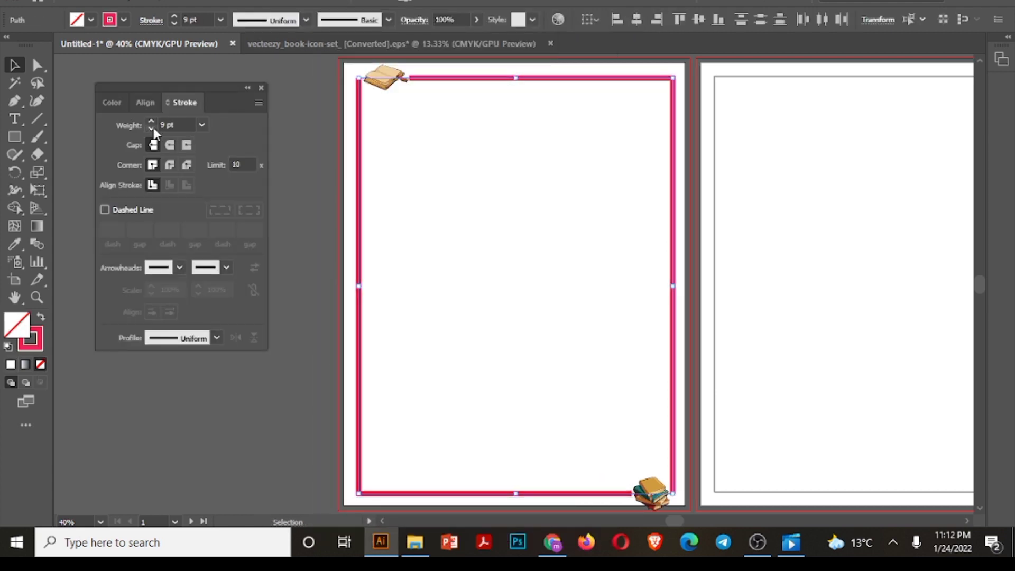
click(312, 272)
click(408, 248)
click(331, 275)
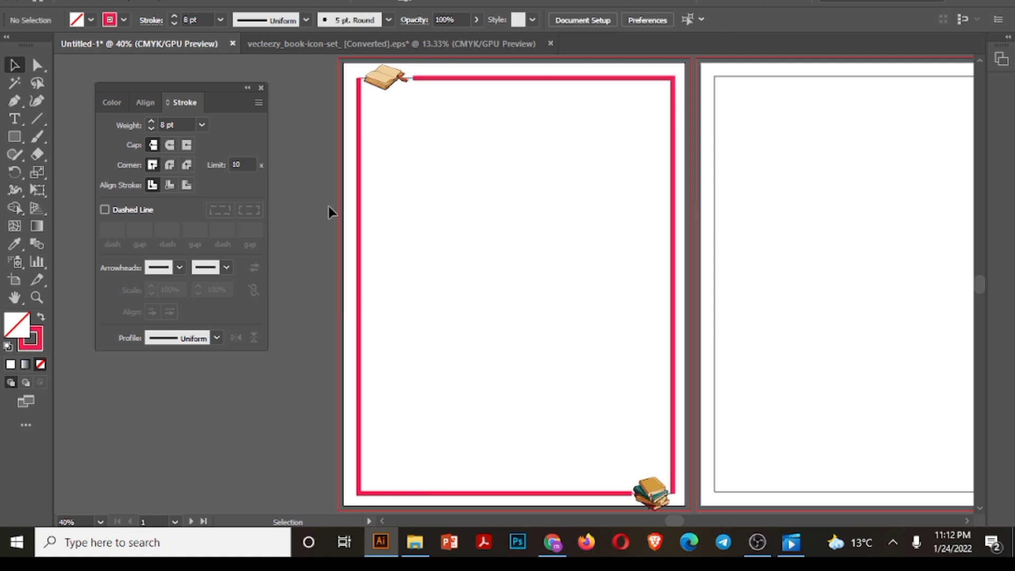
Try repositioning the bottom-right book stack, then undo the accidental move.
click(175, 2)
click(180, 93)
click(410, 127)
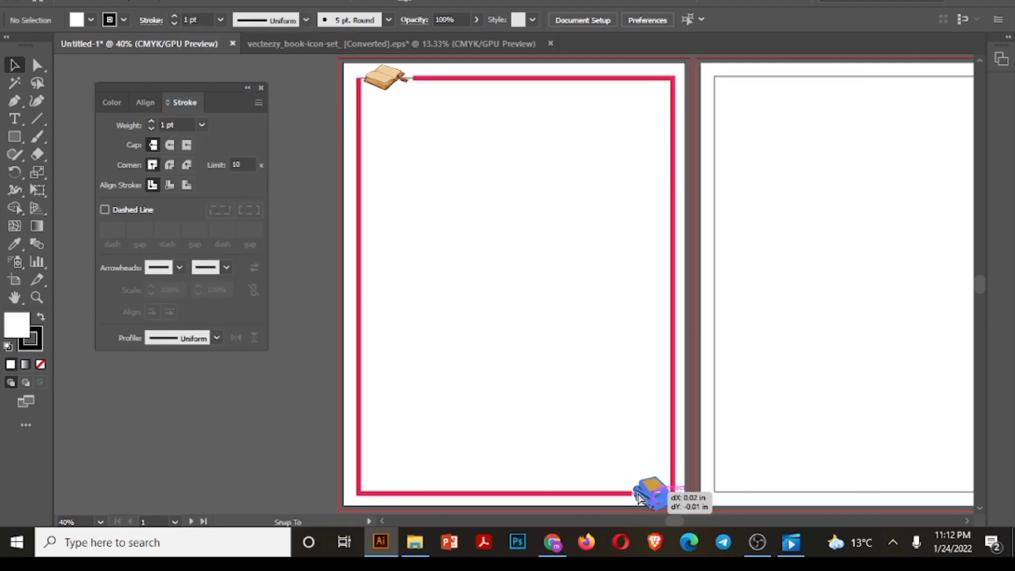
mouse_move(650, 485)
mouse_down()
mouse_move(481, 436)
mouse_move(565, 469)
mouse_up()
key(ctrl+z)
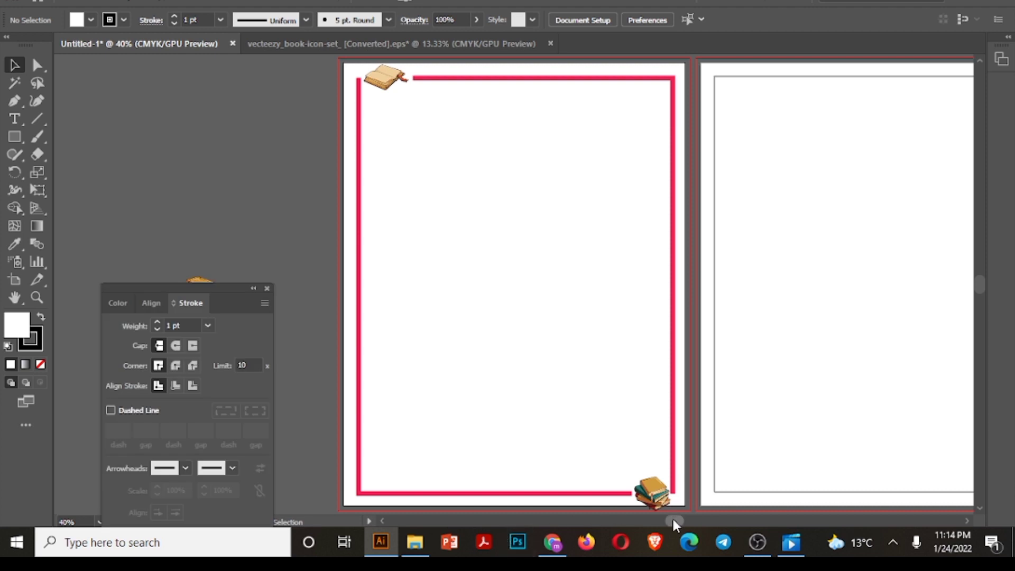
Move the view to the second artboard and clear the selection.
drag(676, 524, 692, 522)
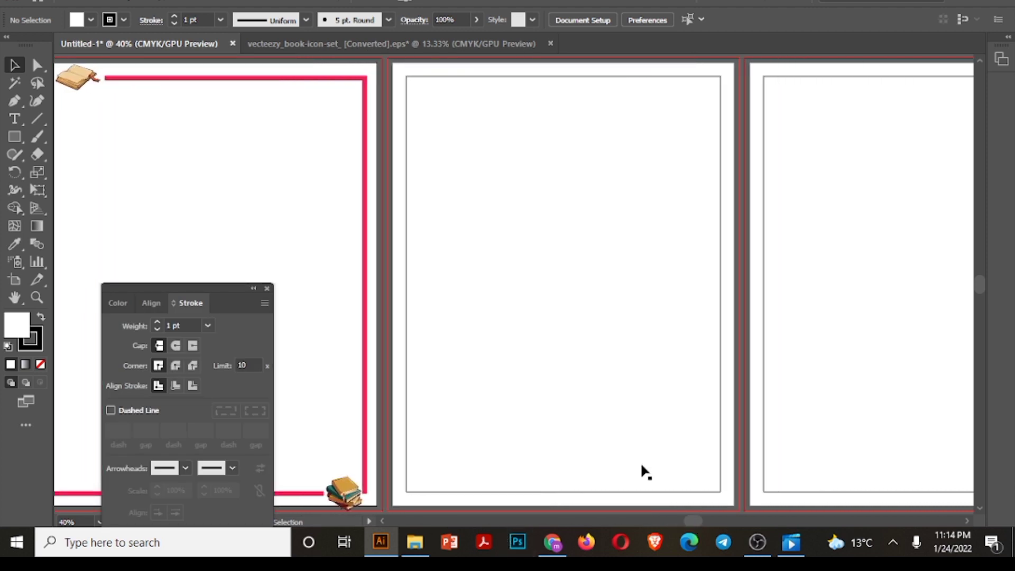
click(658, 492)
scroll(657, 497, right, 1)
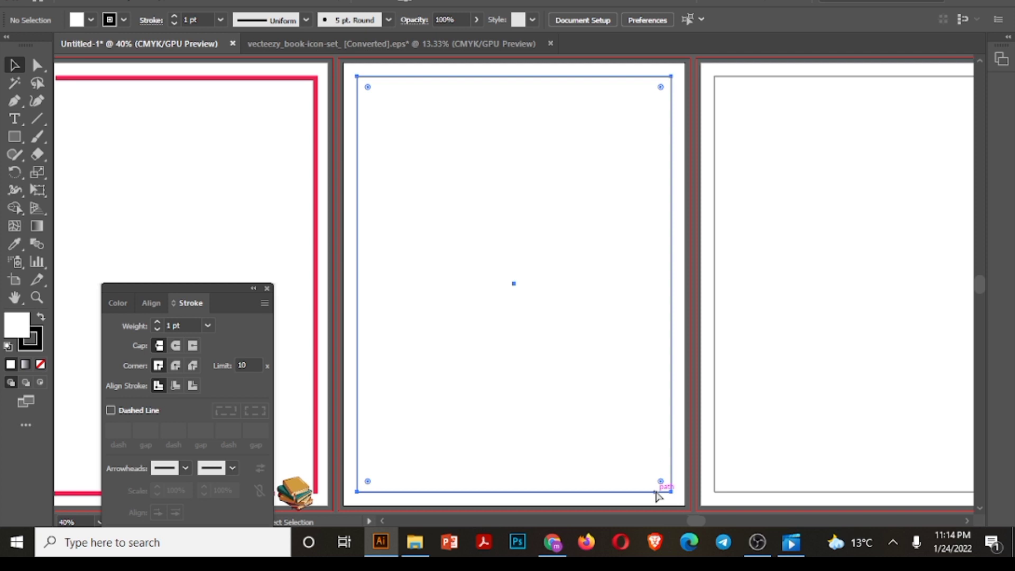
key(ctrl+shift+a)
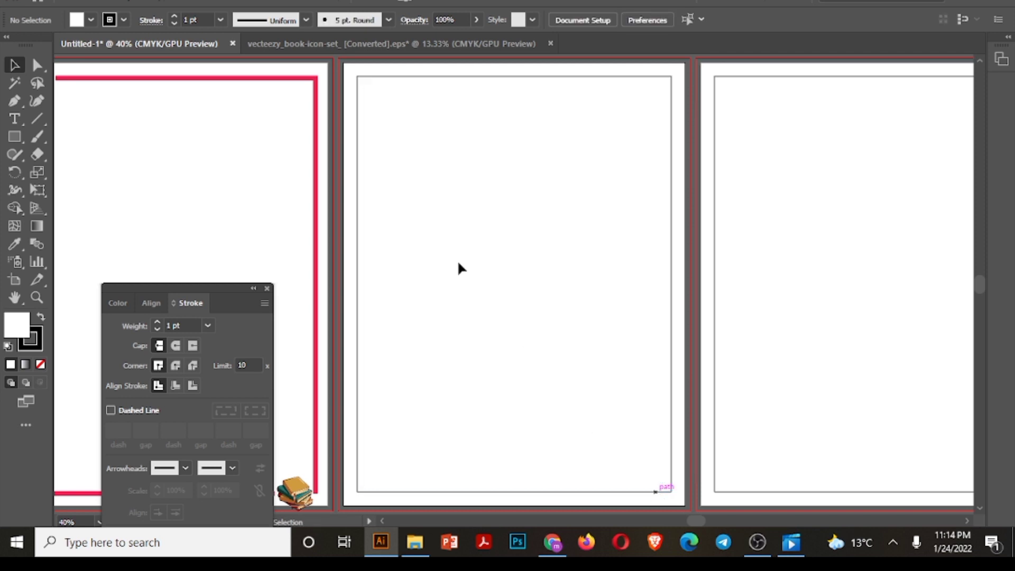
Open Window > Swatch Libraries > Patterns > Nature > Nature_Foliage.
click(296, 1)
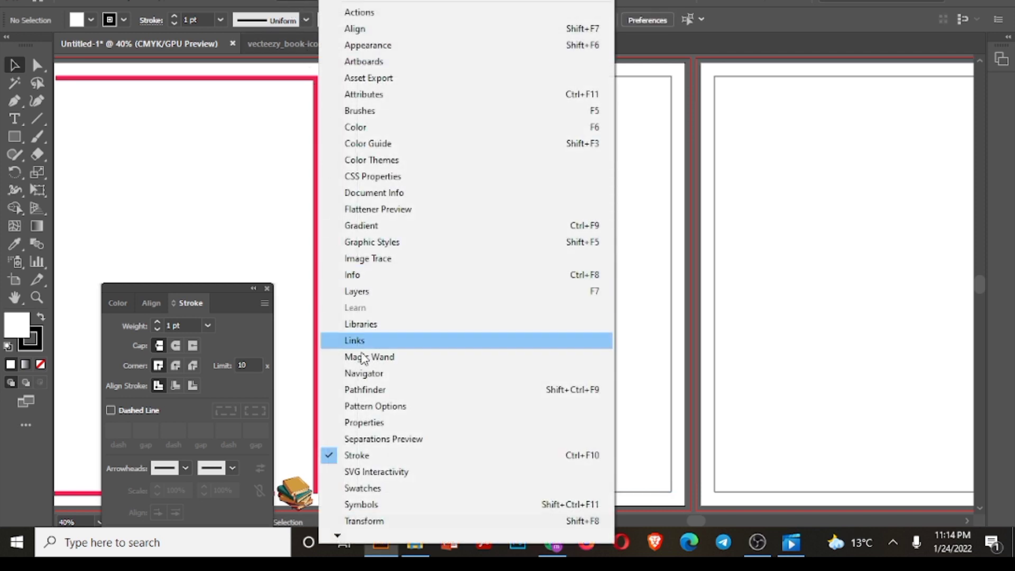
mouse_move(338, 537)
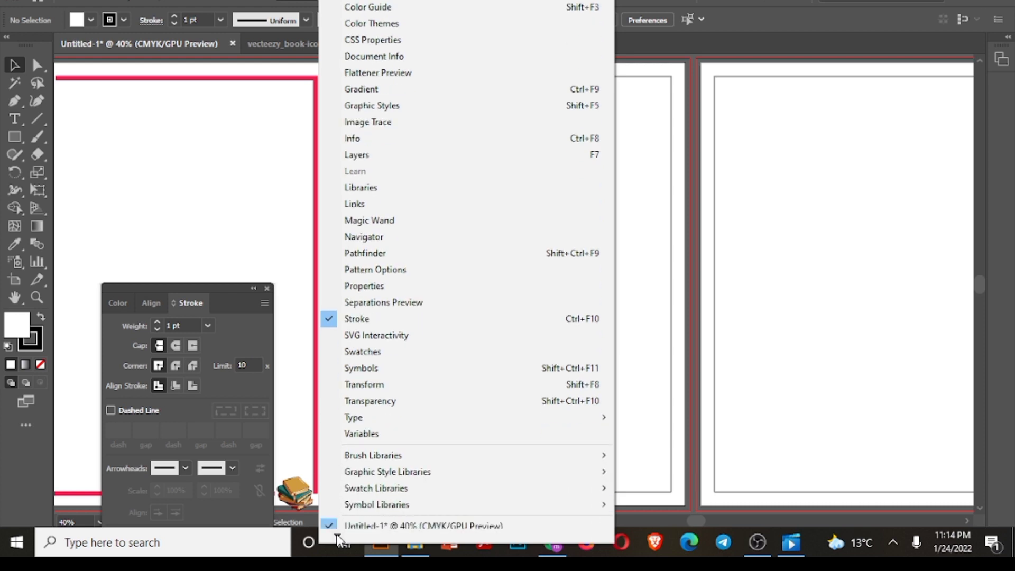
mouse_move(405, 458)
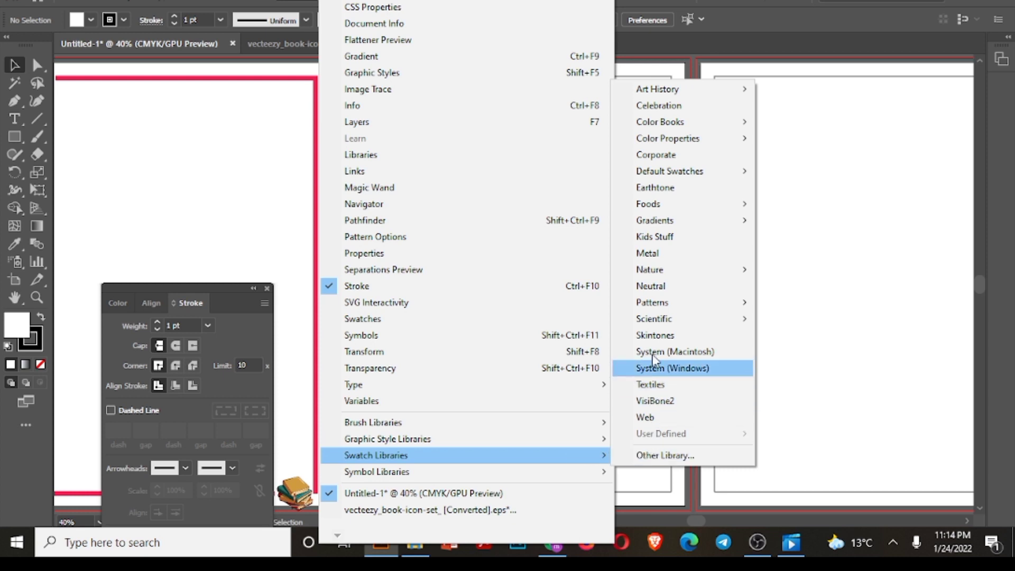
mouse_move(655, 307)
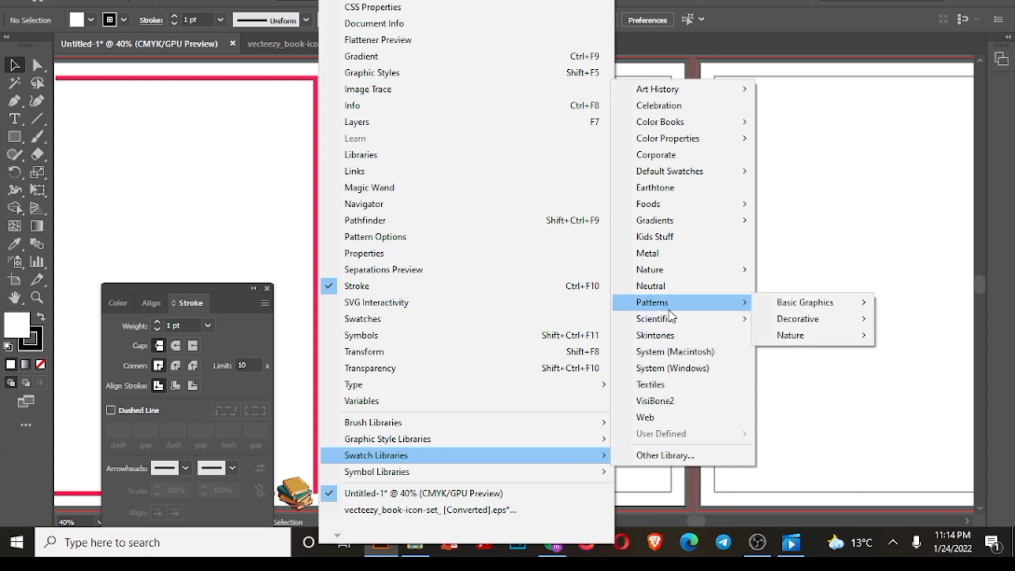
mouse_move(799, 321)
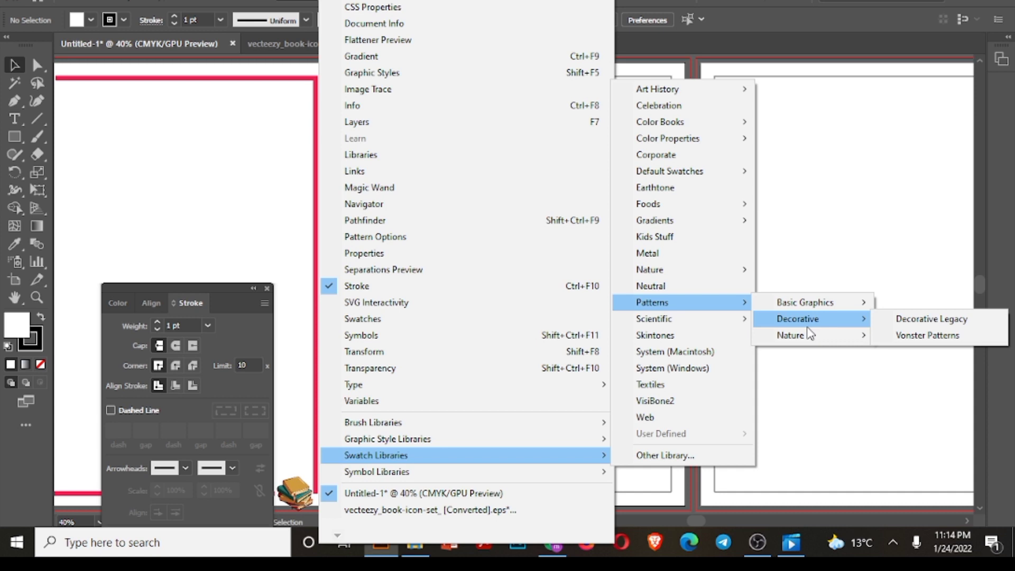
mouse_move(814, 337)
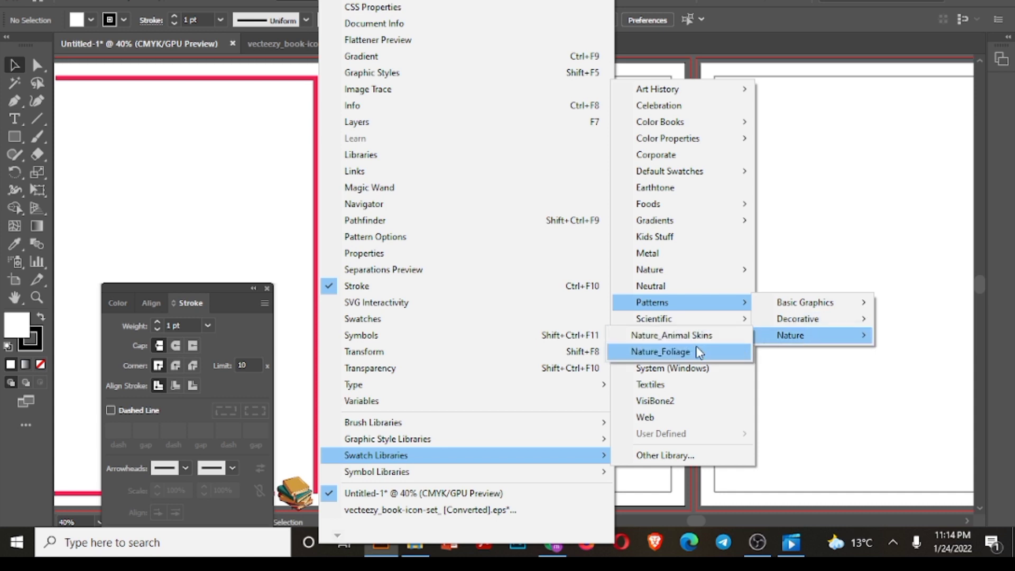
click(699, 353)
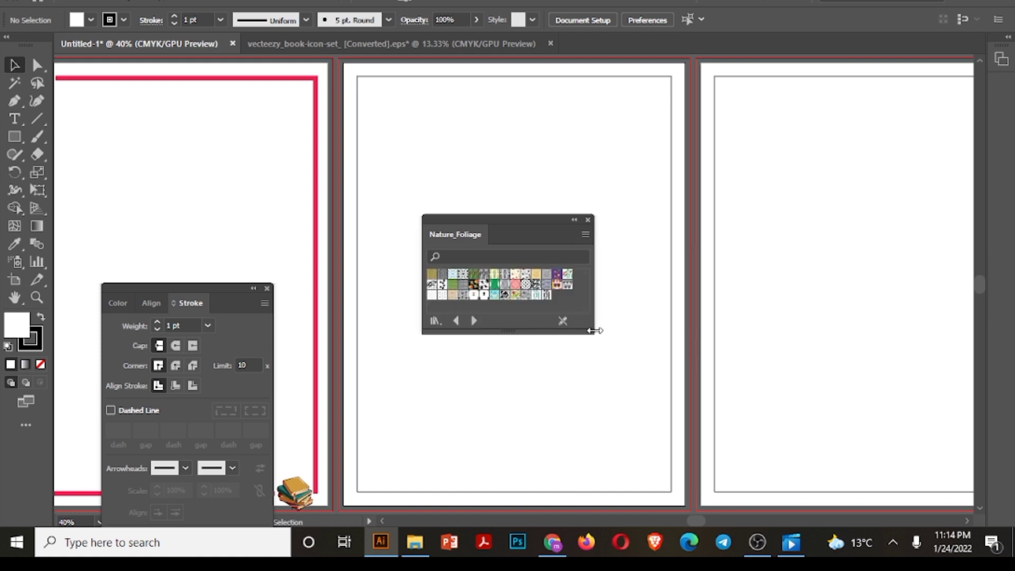
Enlarge and reposition the pattern panel, then draw a rectangle covering the second artboard.
drag(594, 330, 659, 374)
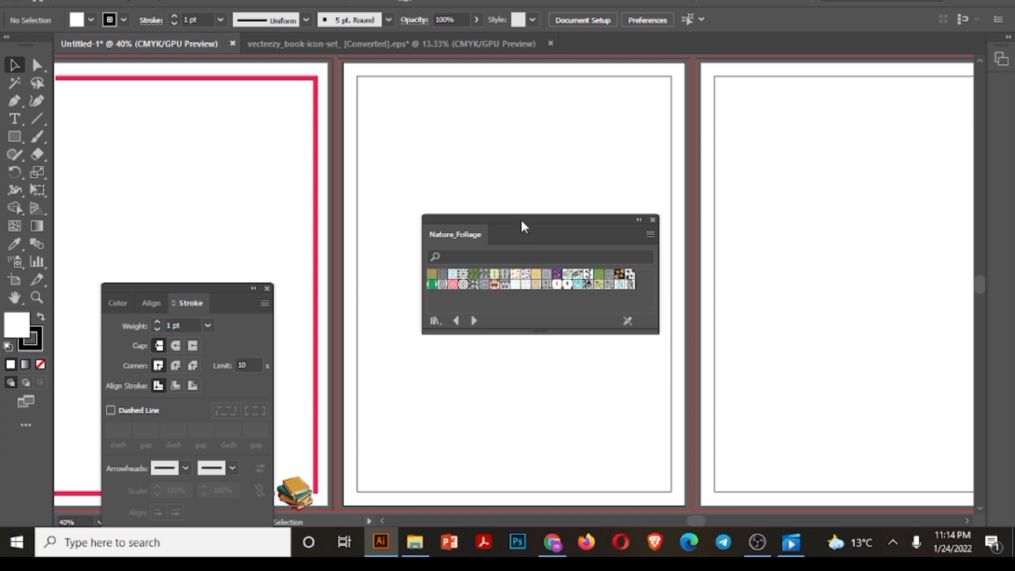
drag(520, 217, 818, 159)
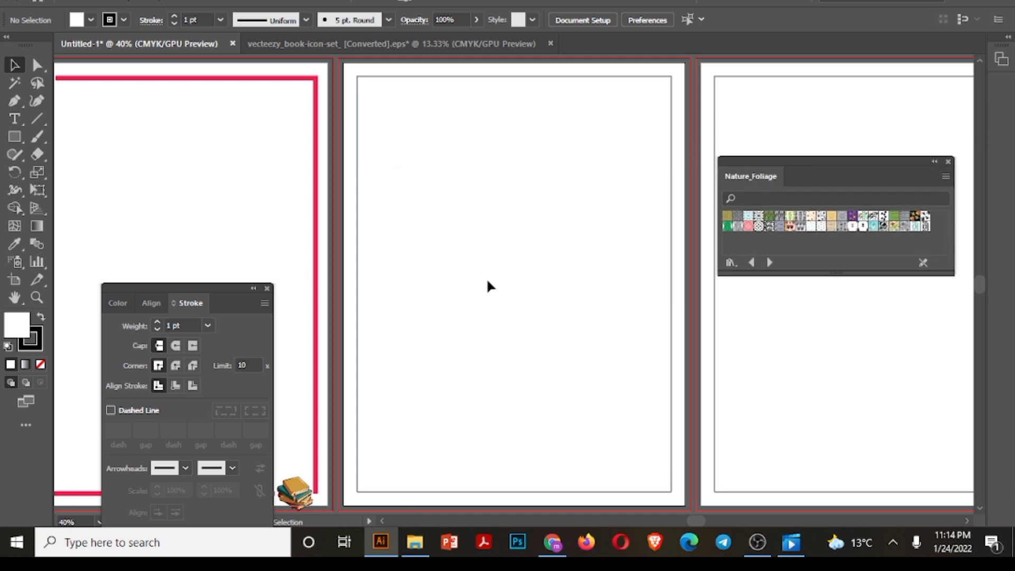
click(14, 136)
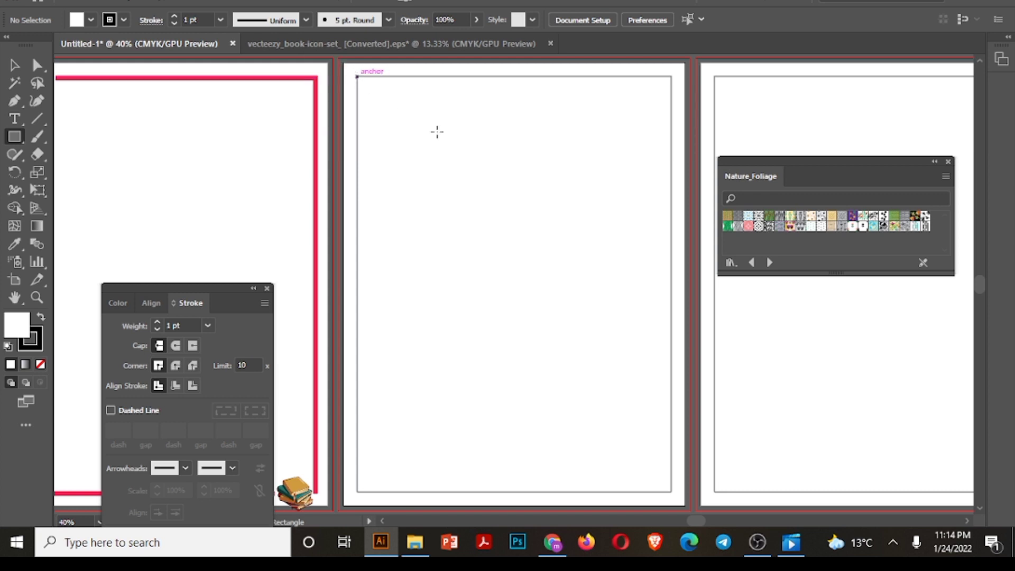
mouse_move(357, 77)
mouse_down()
mouse_move(584, 280)
mouse_move(634, 411)
mouse_move(673, 464)
mouse_move(671, 491)
mouse_up()
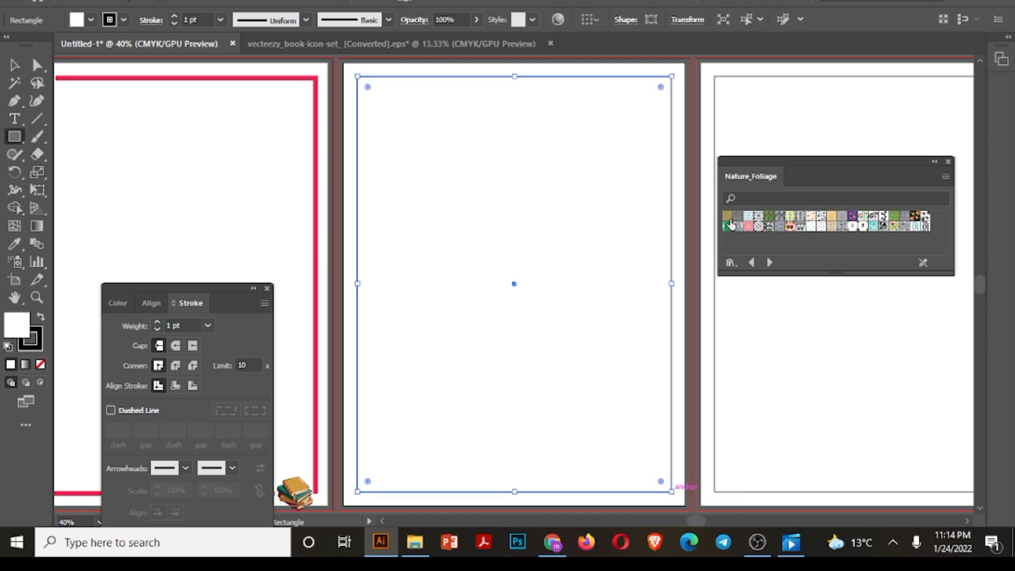
Try several foliage pattern fills on the rectangle and settle on Floral Vines Color.
click(728, 217)
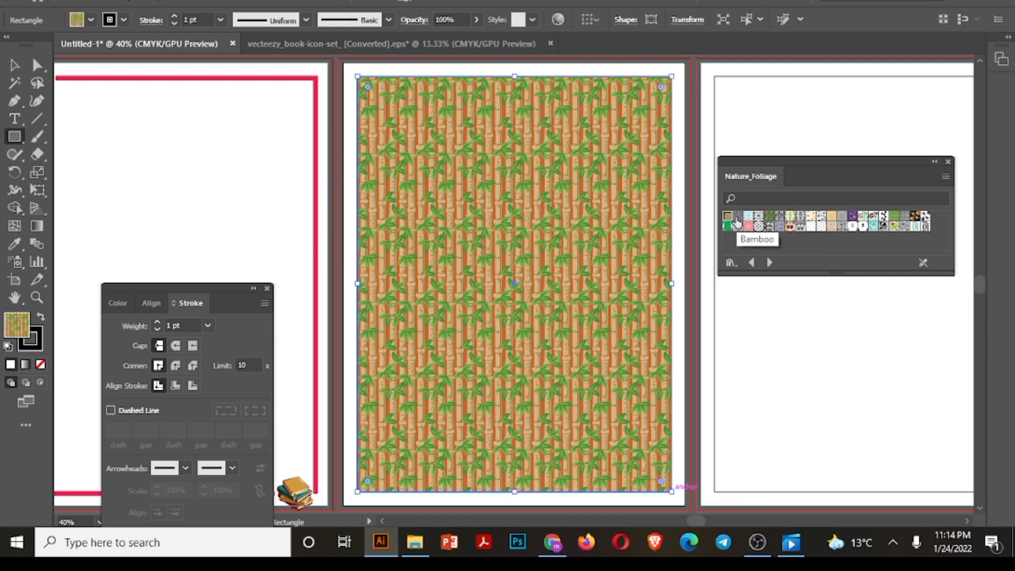
click(738, 221)
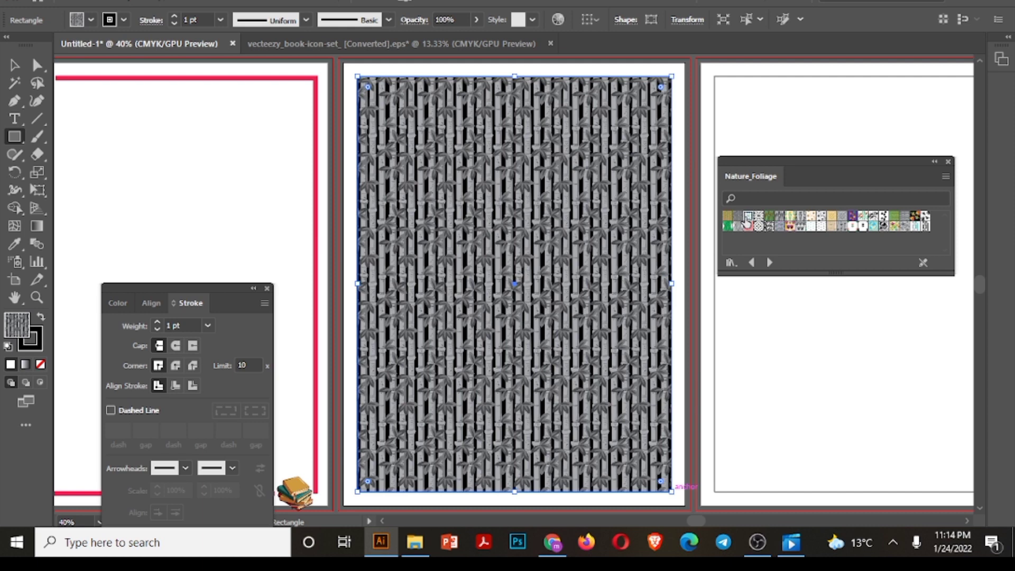
click(758, 224)
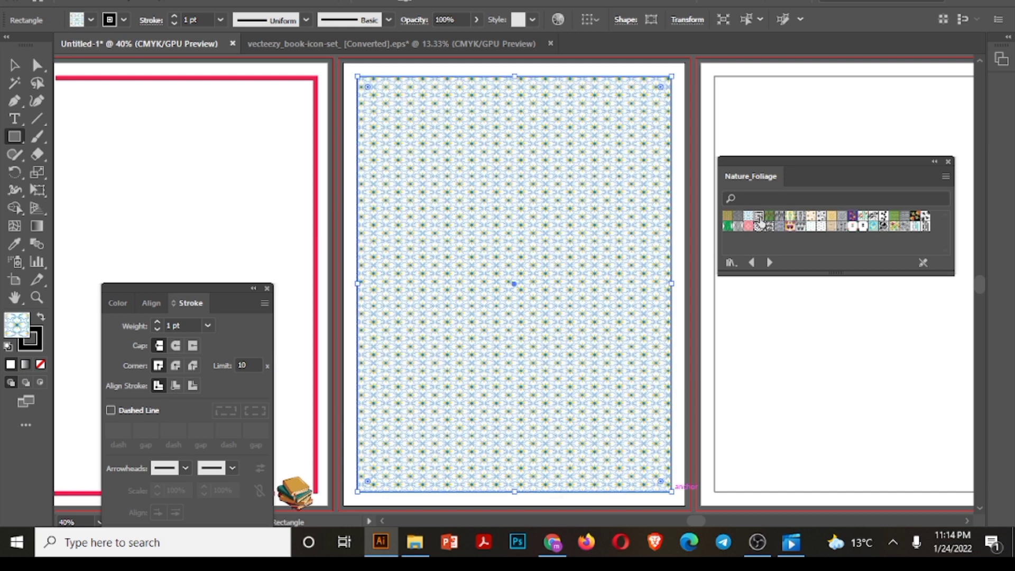
click(780, 218)
click(790, 219)
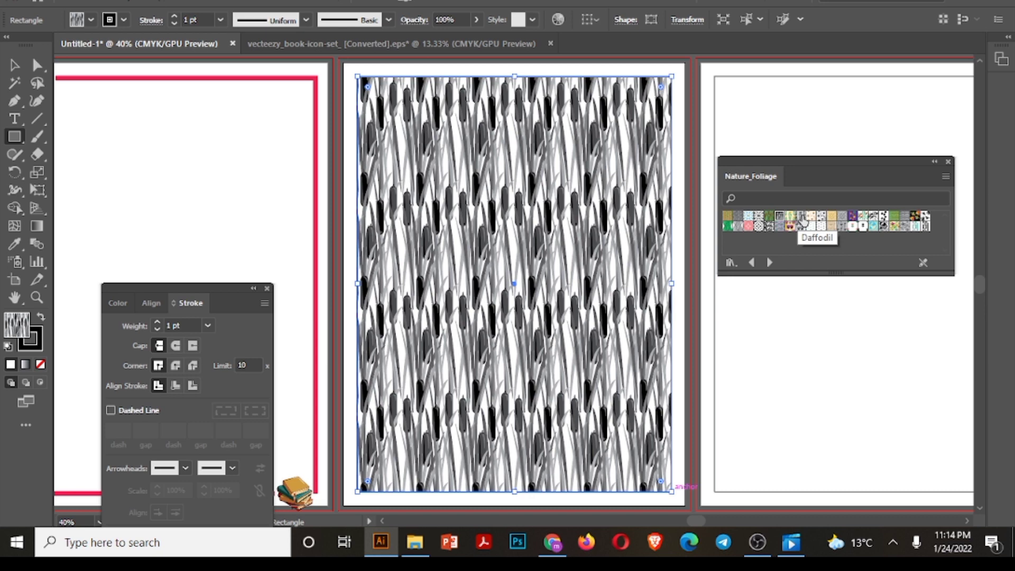
click(858, 220)
click(853, 217)
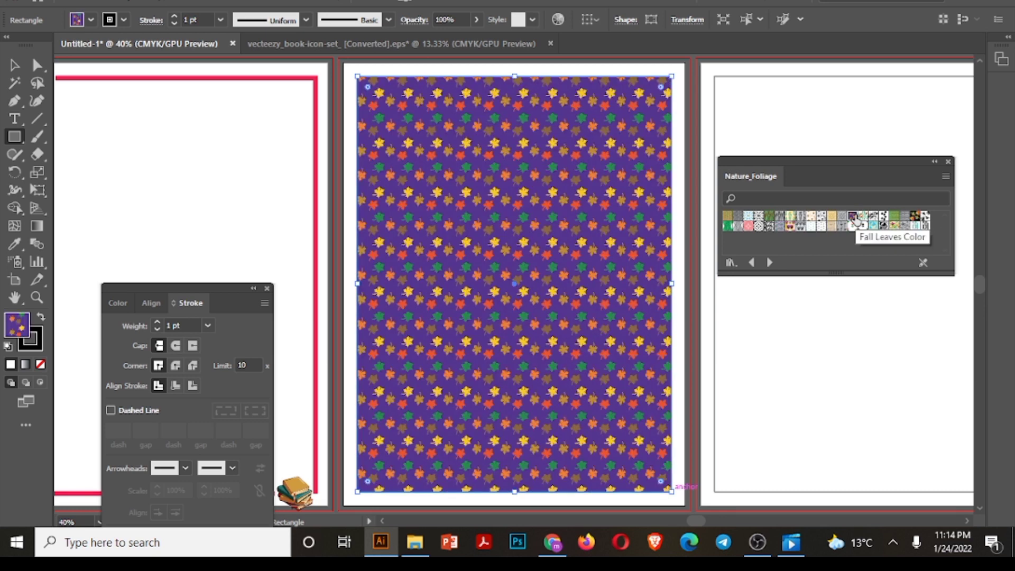
click(862, 221)
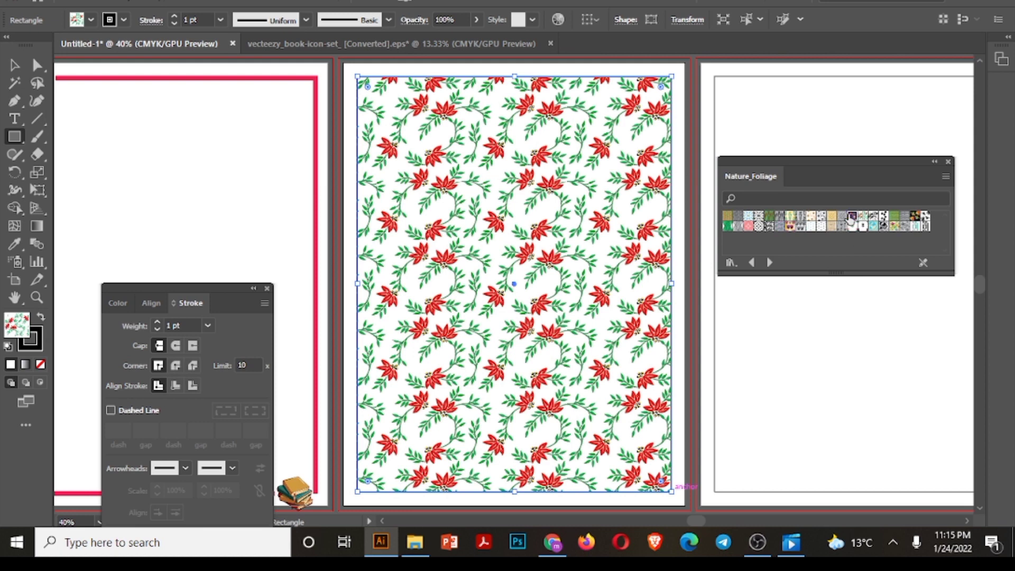
Stretch the purple Fall Leaves pattern rectangle out to the second artboard's edges.
click(852, 217)
key(v)
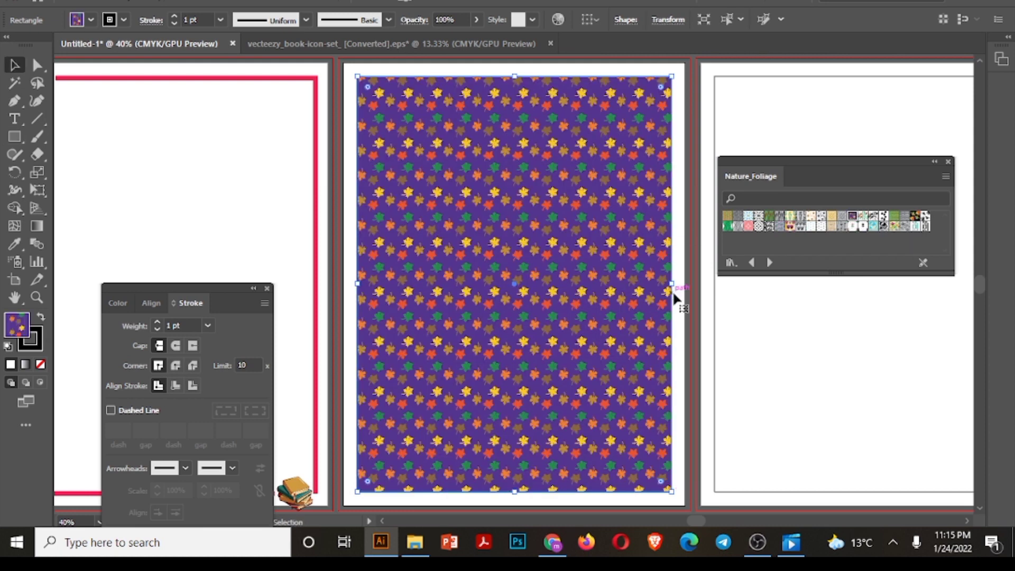
drag(671, 284, 690, 284)
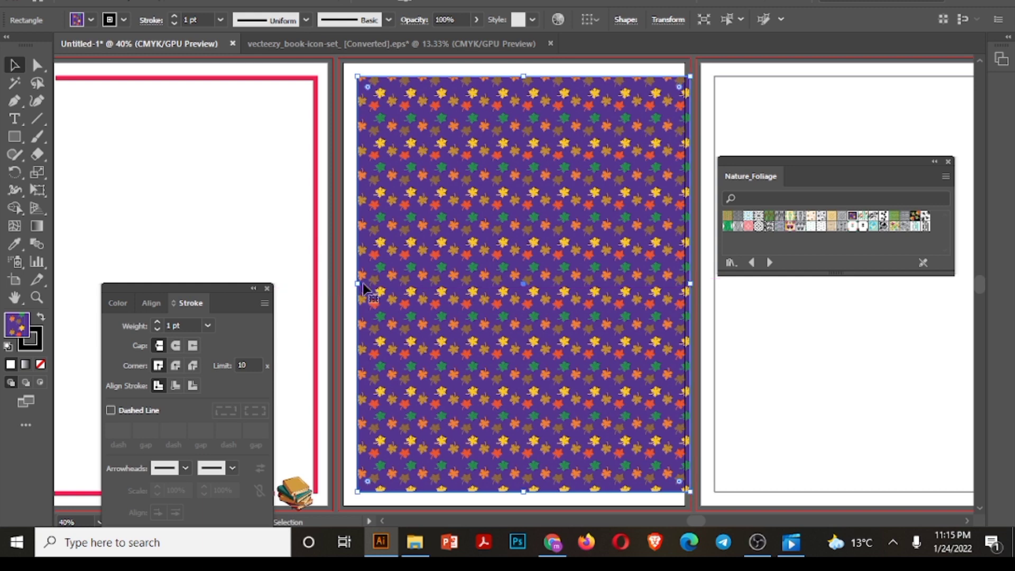
drag(358, 284, 338, 283)
drag(513, 492, 513, 510)
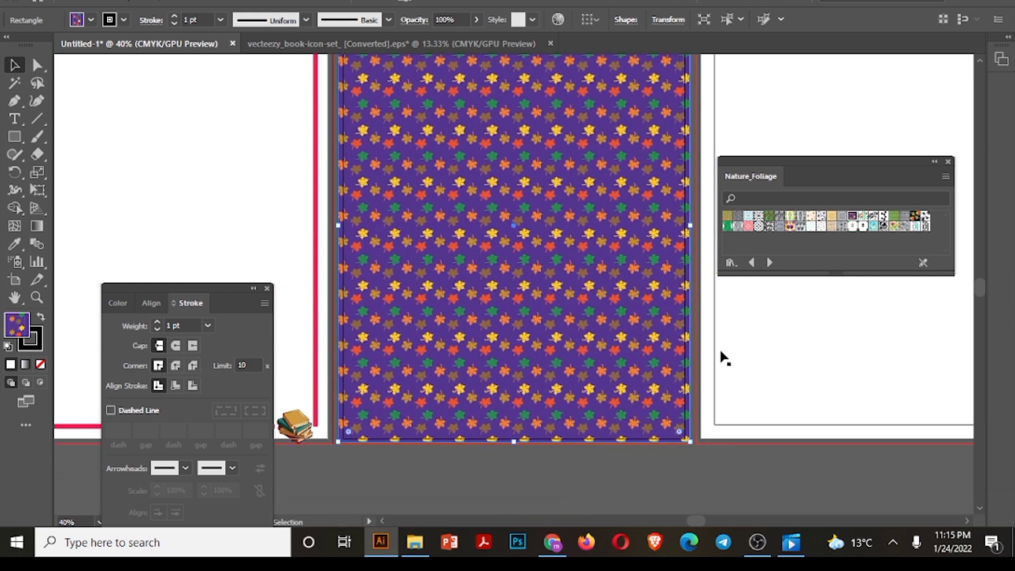
scroll(701, 130, up, 3)
drag(513, 239, 514, 219)
Send the pattern rectangle to the back behind the white shape, undoing an accidental move.
right_click(514, 219)
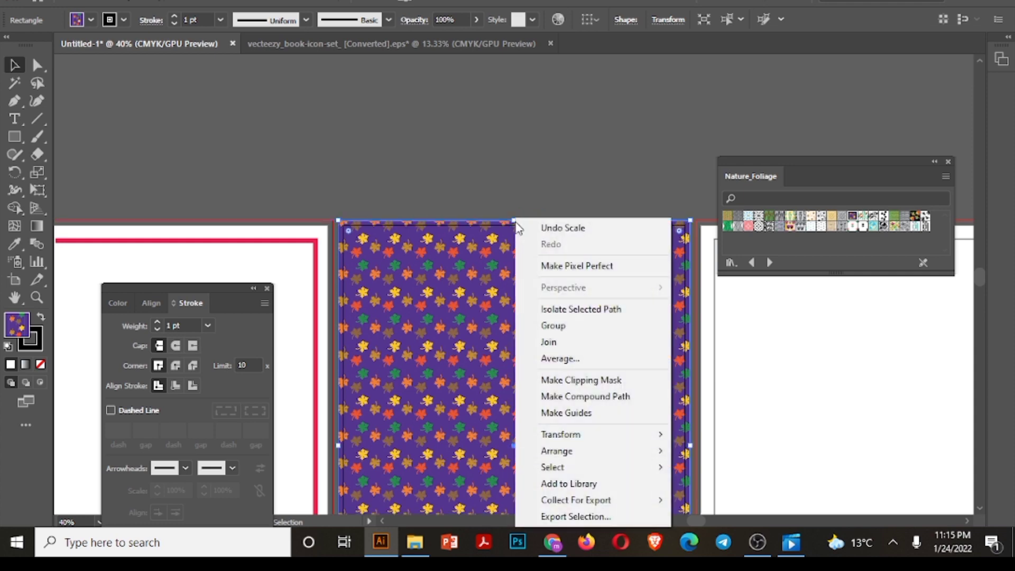
mouse_move(652, 453)
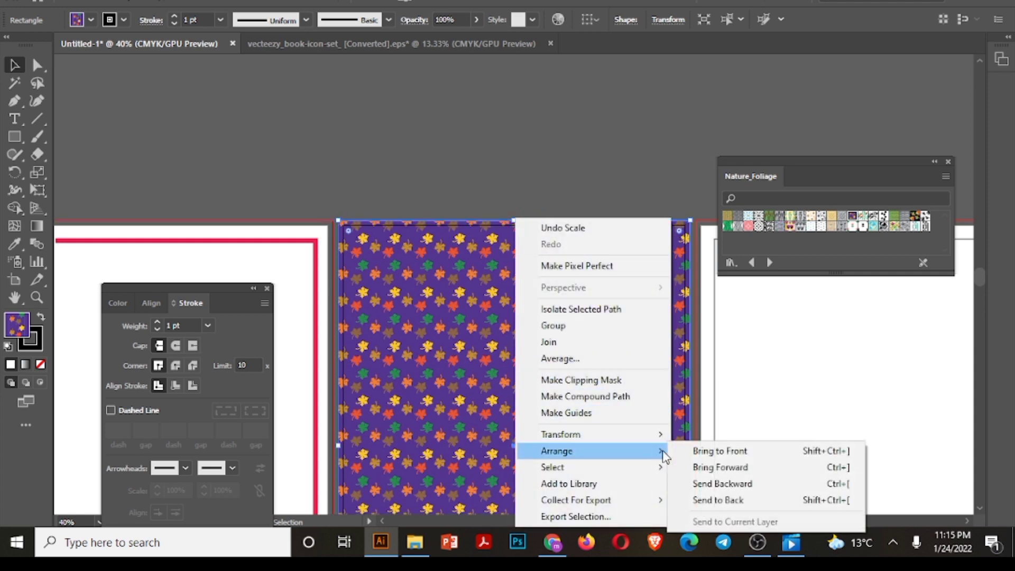
click(721, 500)
click(298, 162)
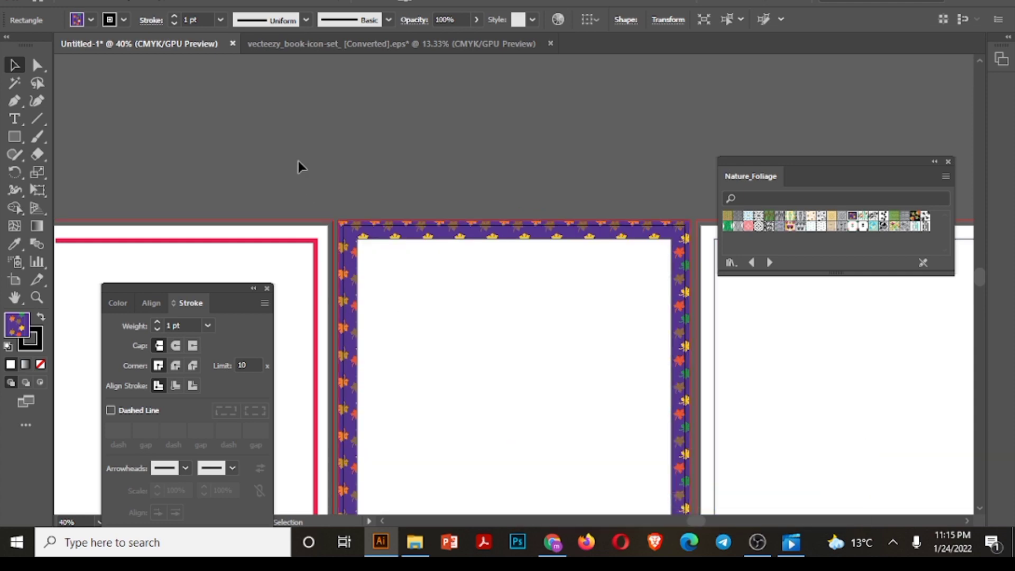
drag(493, 327, 498, 342)
key(ctrl+z)
key(ctrl+z)
scroll(498, 348, down, 5)
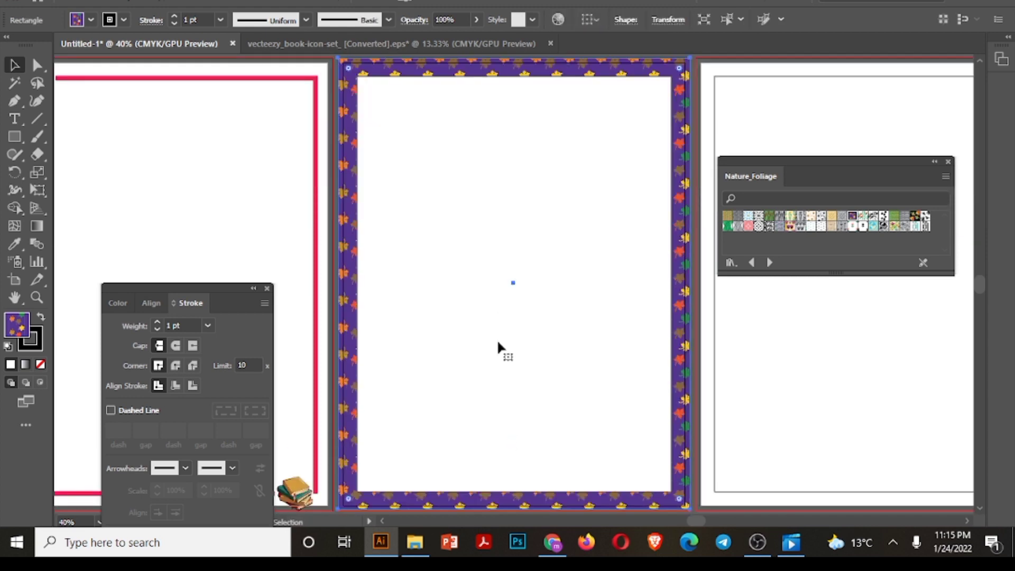
Close the Nature_Foliage swatch library and select the third artboard's plain rectangle.
click(776, 406)
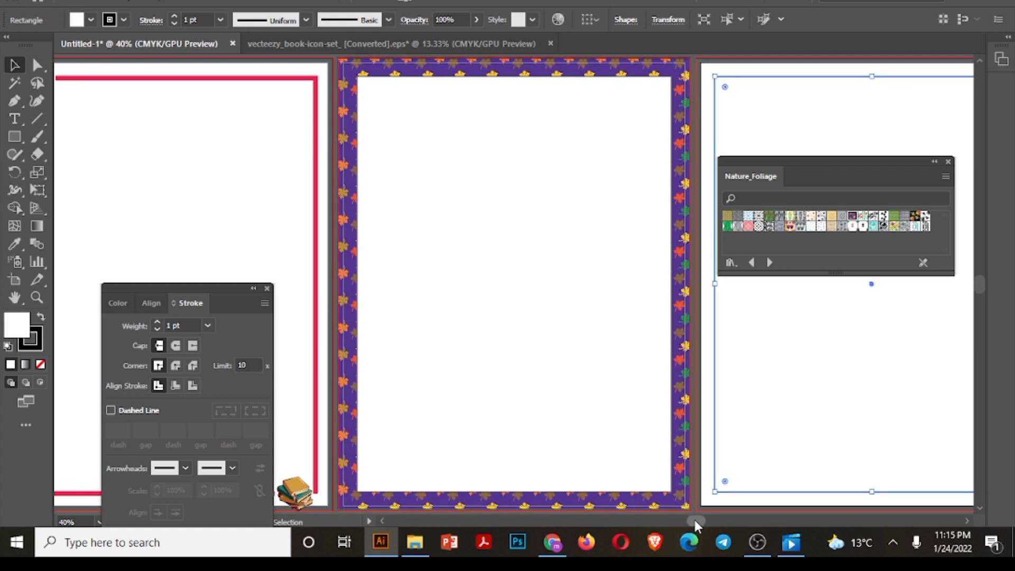
mouse_move(694, 521)
mouse_down()
mouse_move(724, 521)
mouse_move(713, 521)
mouse_up()
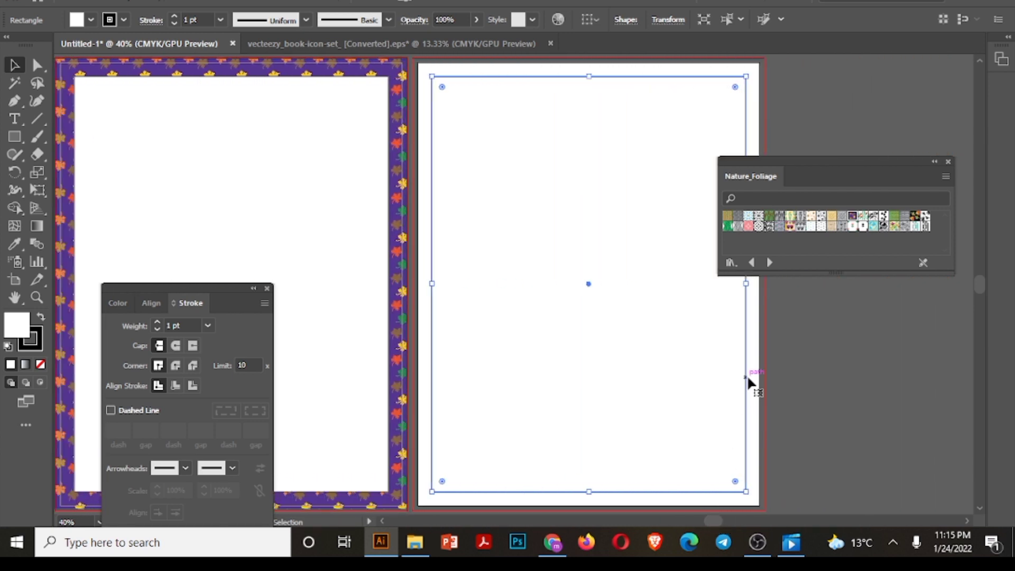
click(792, 550)
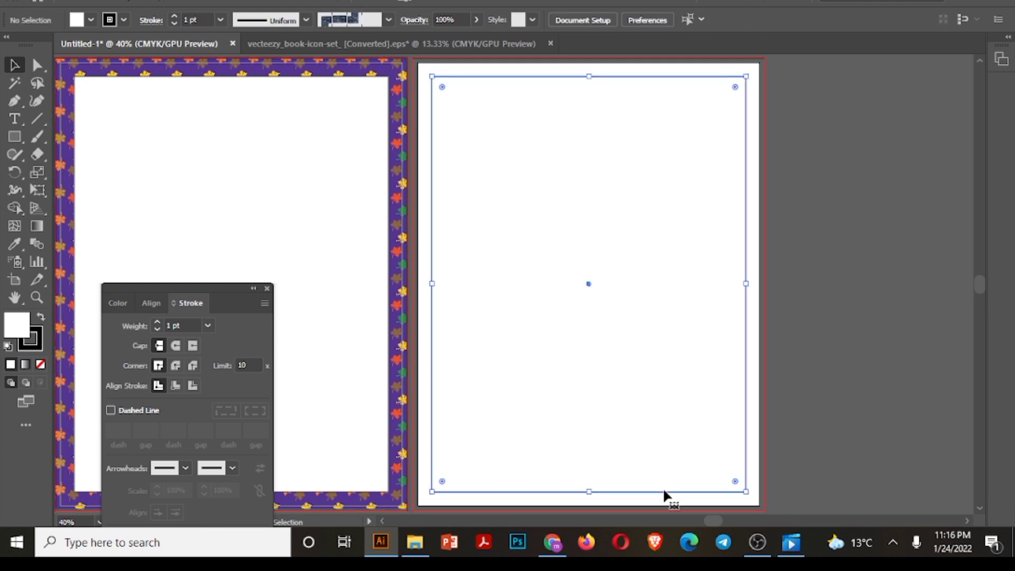
click(666, 493)
scroll(654, 482, right, 3)
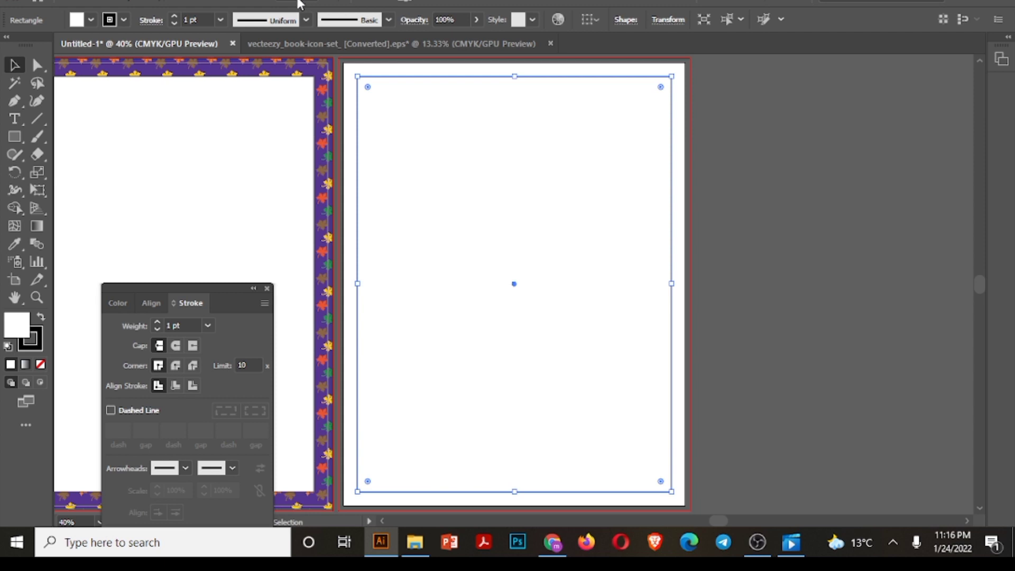
Open the Decorative_Text Dividers library from Window > Brush Libraries > Decorative.
click(300, 2)
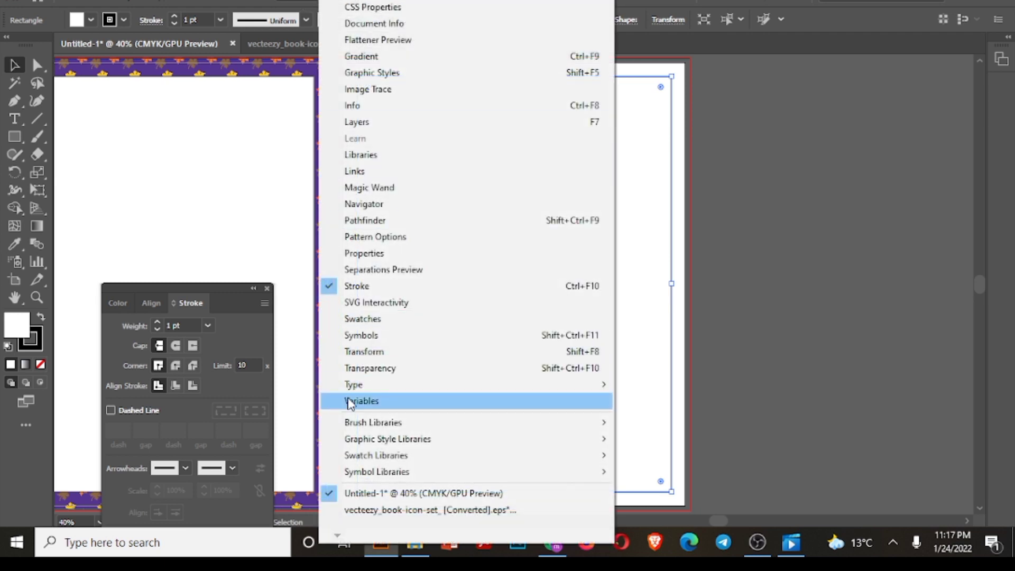
mouse_move(376, 425)
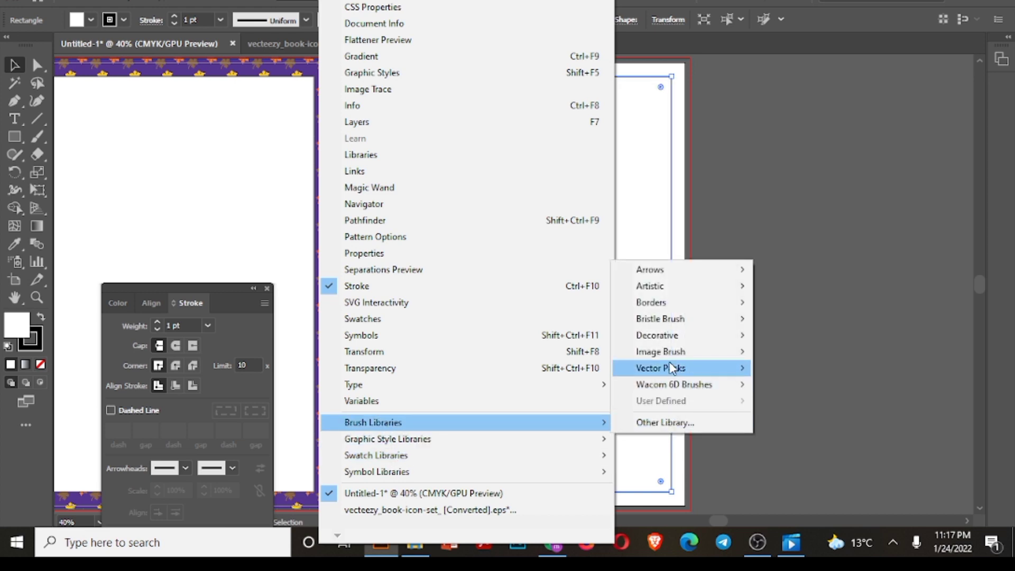
mouse_move(670, 341)
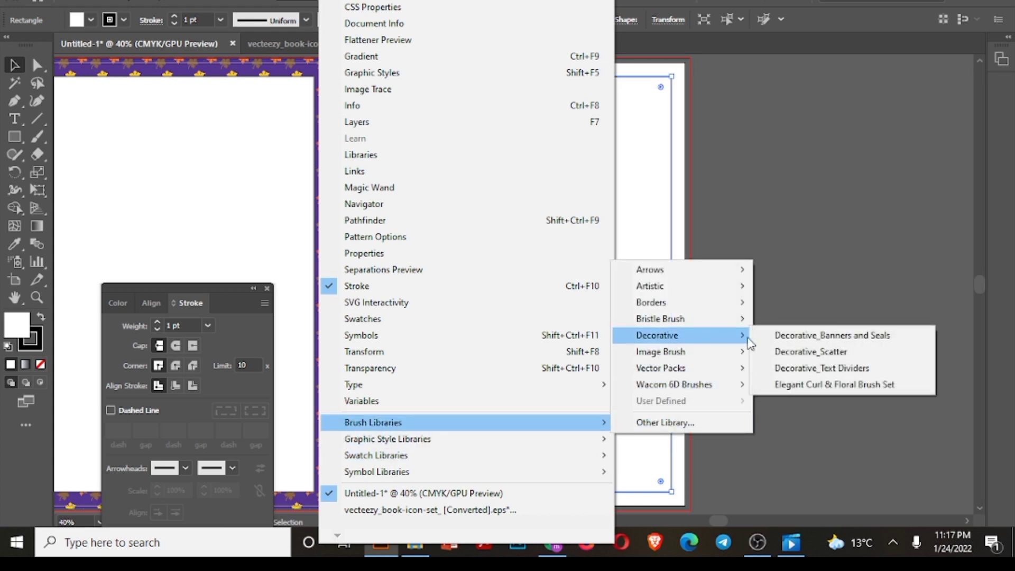
click(849, 368)
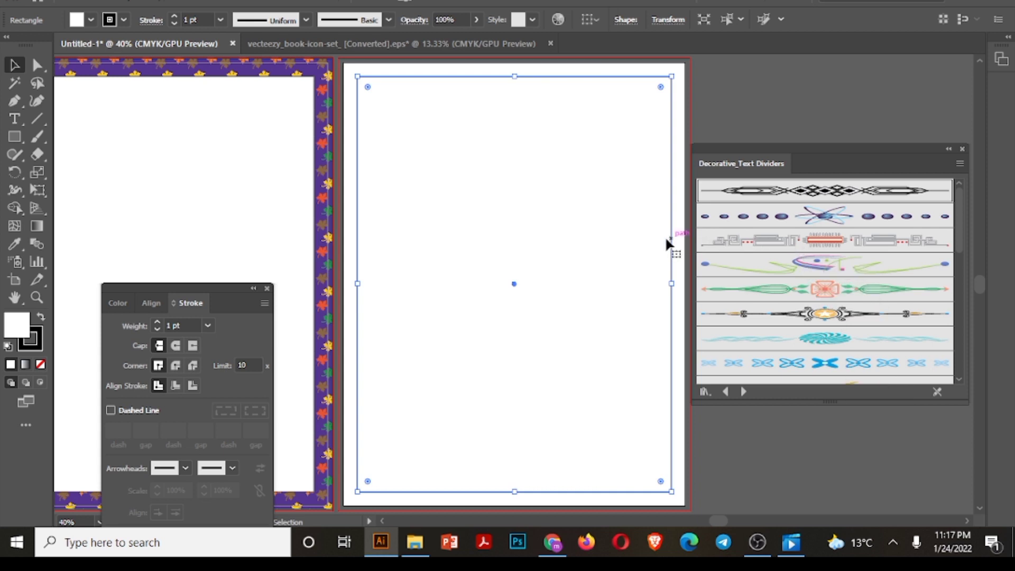
Preview Text Dividers 1–8 on the rectangle's stroke, keeping the blue Text Divider 8.
click(772, 199)
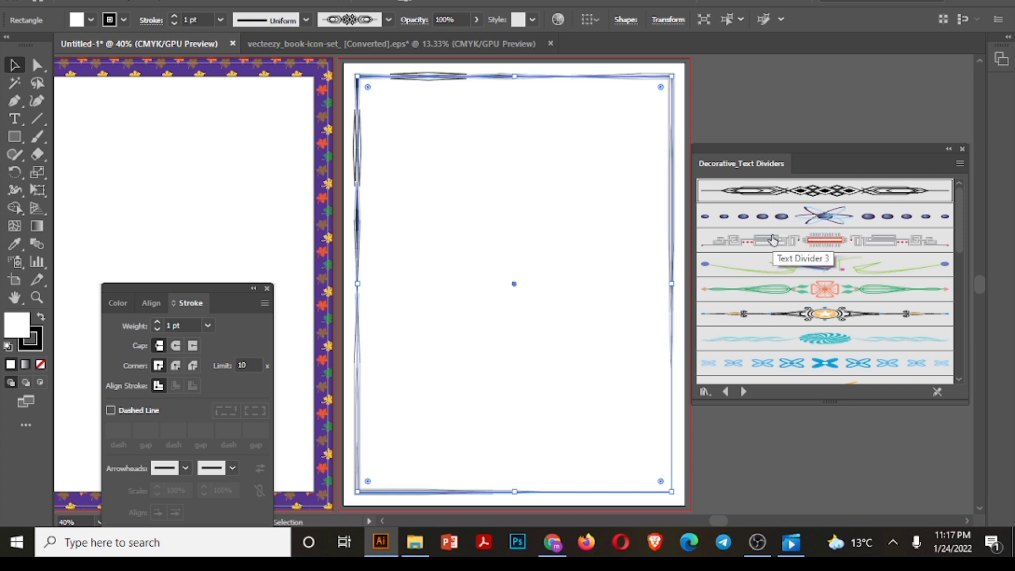
click(766, 220)
click(768, 242)
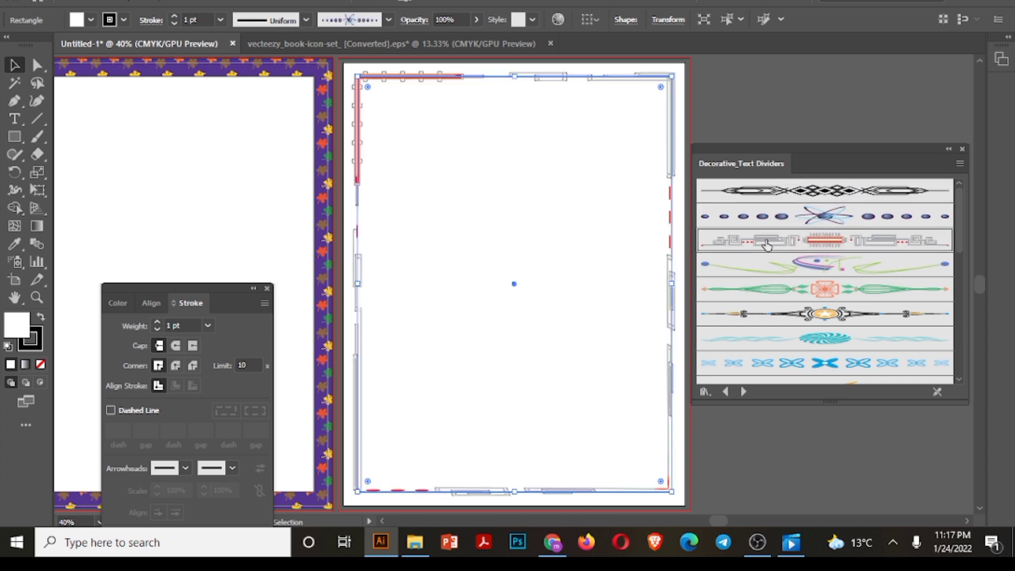
click(767, 277)
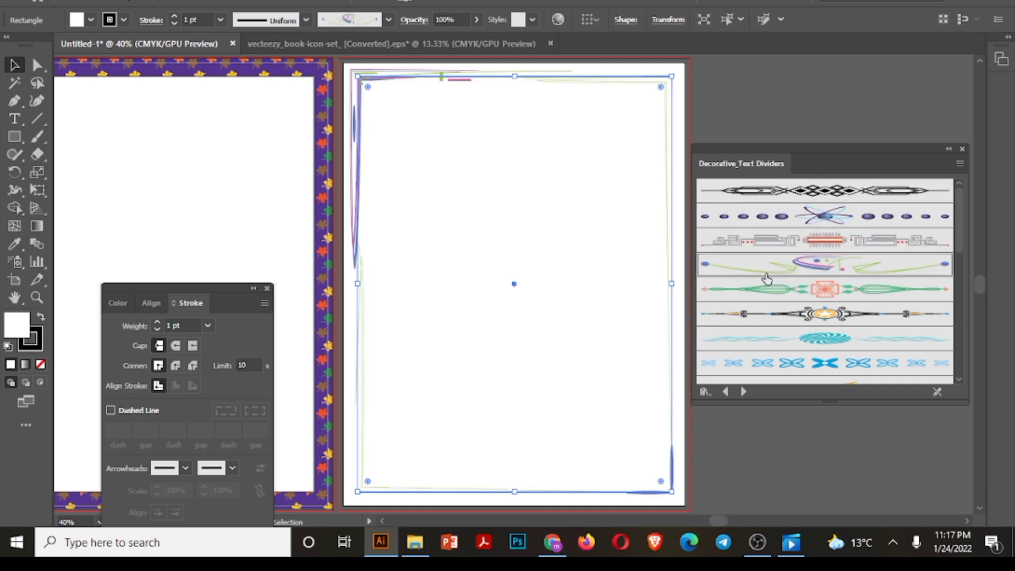
click(768, 291)
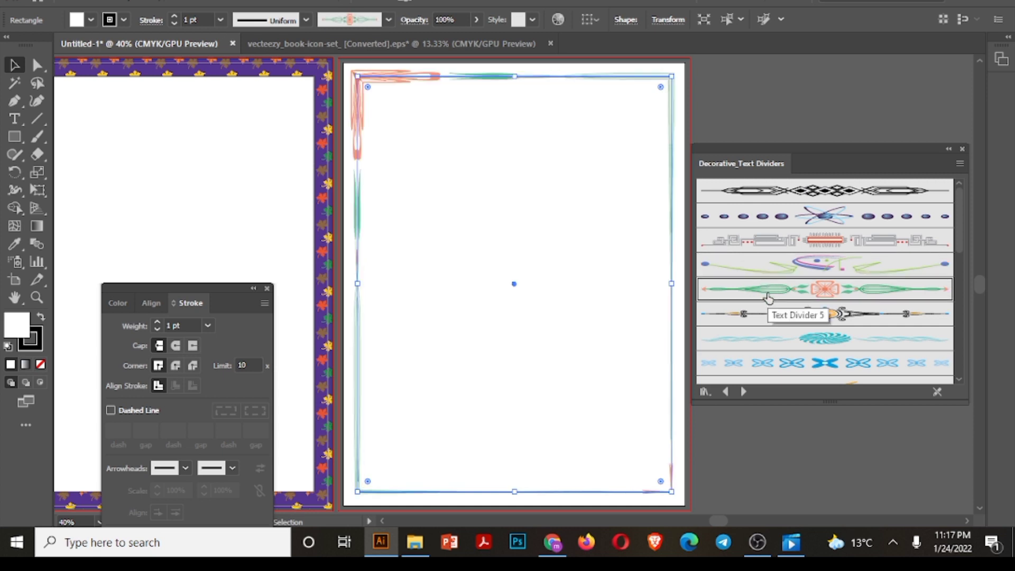
click(770, 319)
click(775, 343)
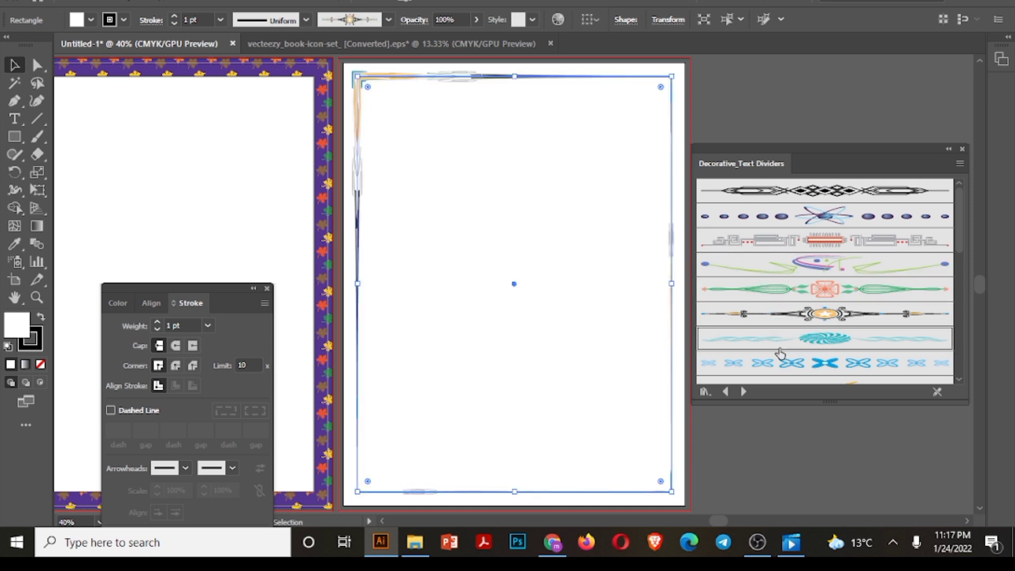
click(785, 365)
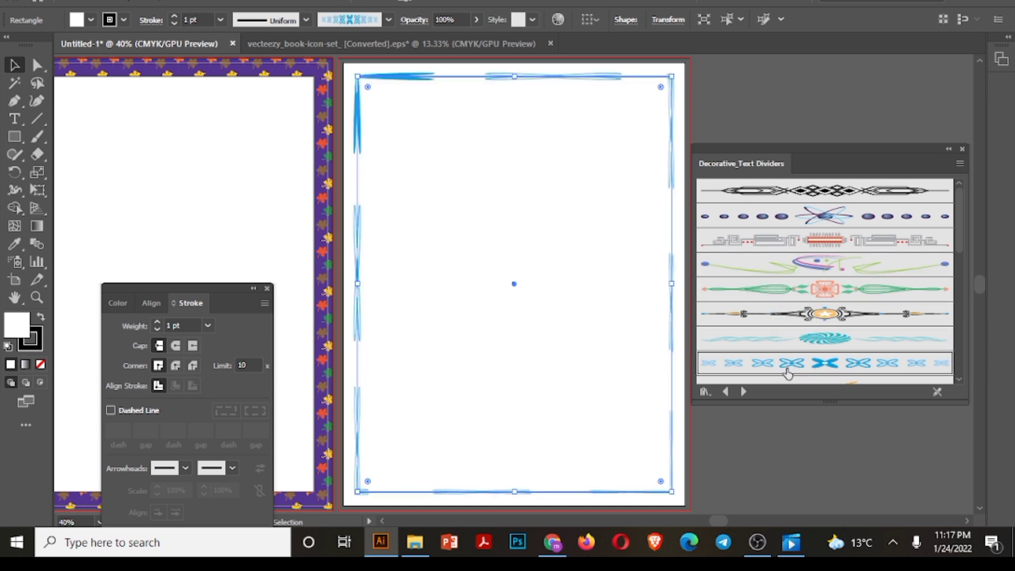
click(745, 392)
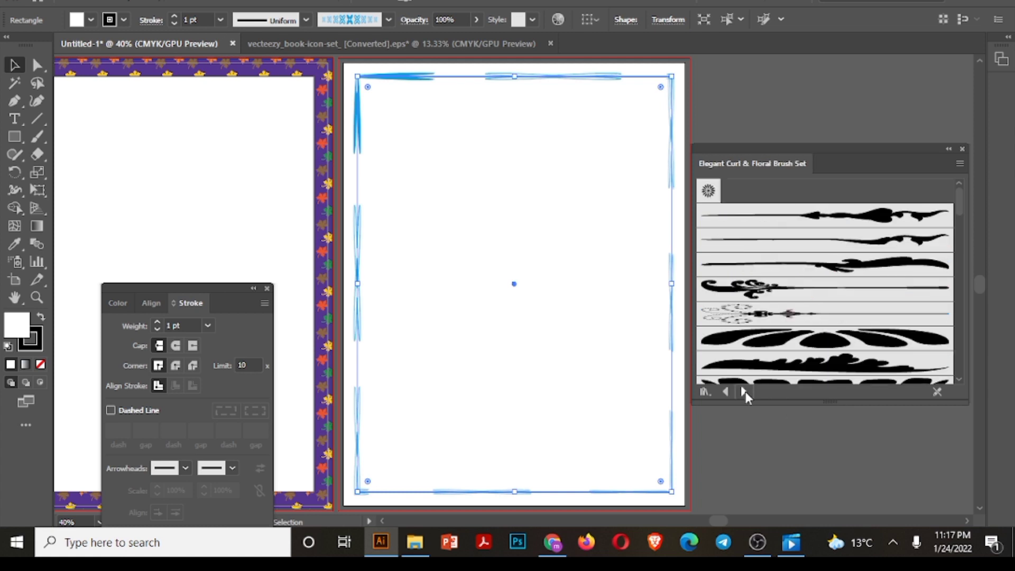
From the Image Brush Library, try Spiral Cord and a blue brush, then apply the copper brush.
click(744, 391)
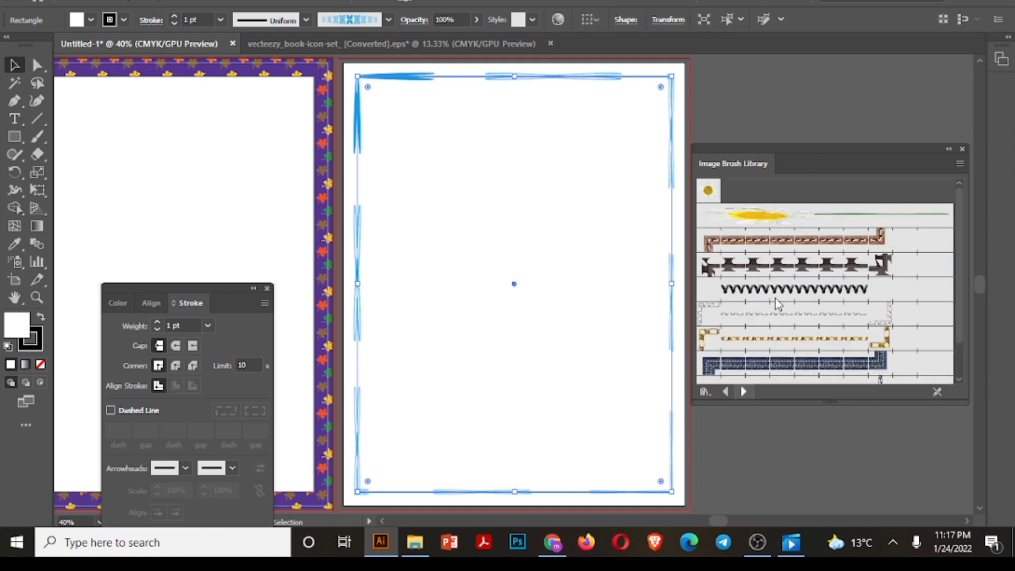
click(780, 299)
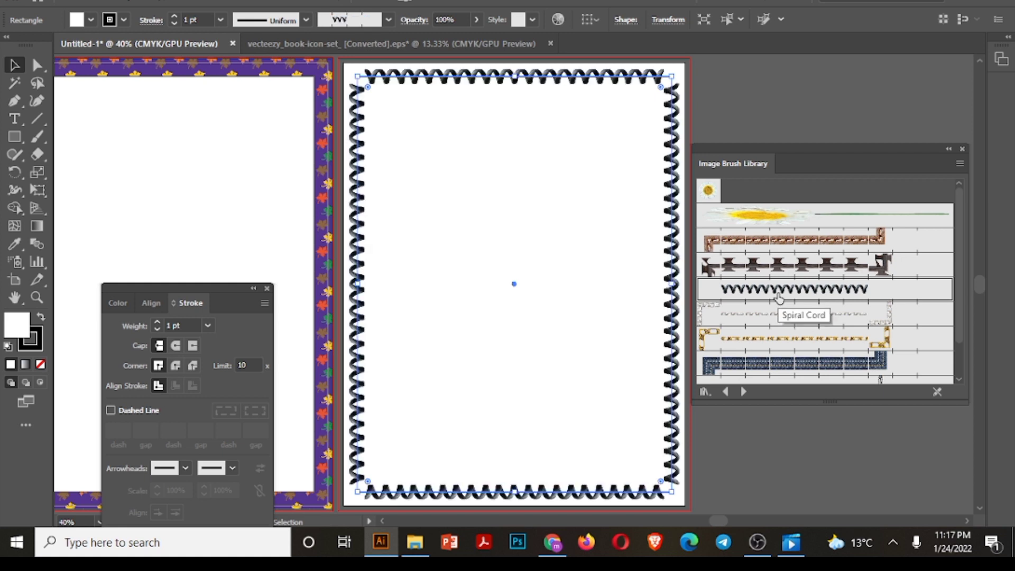
click(779, 370)
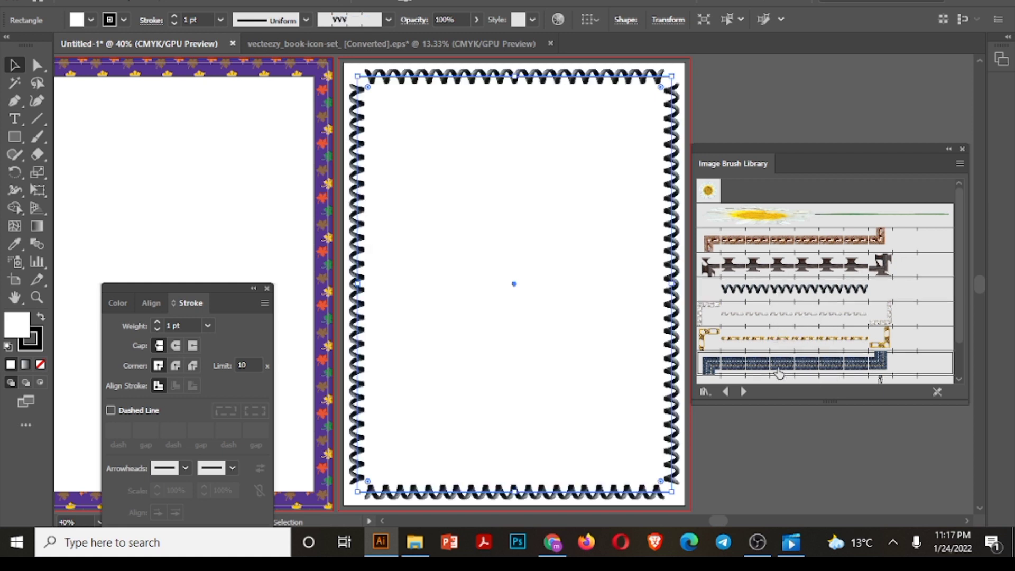
click(742, 392)
click(723, 392)
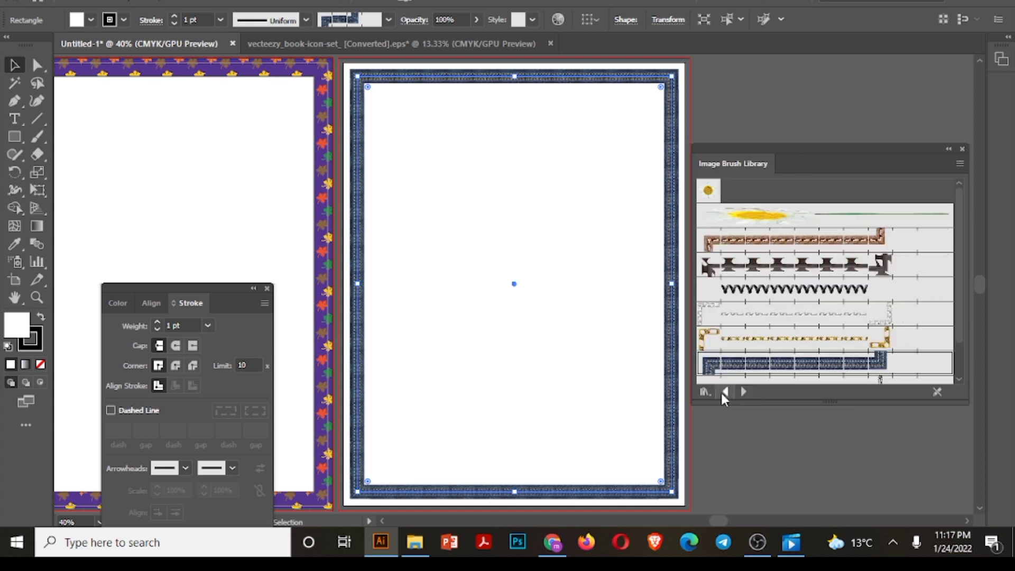
click(734, 241)
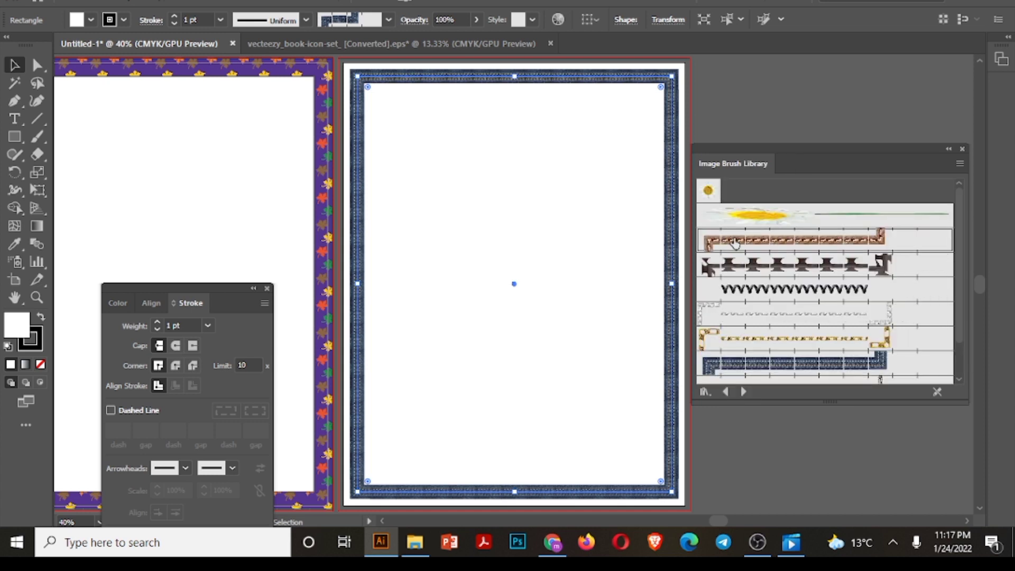
click(760, 423)
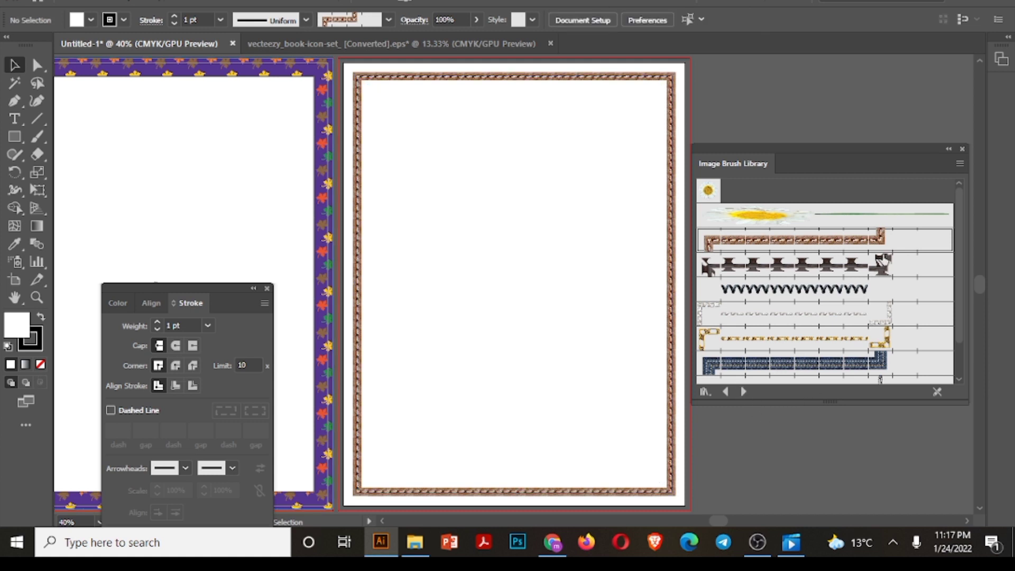
Close the Image Brush Library and clear the selection to review the three bordered artboards.
click(962, 149)
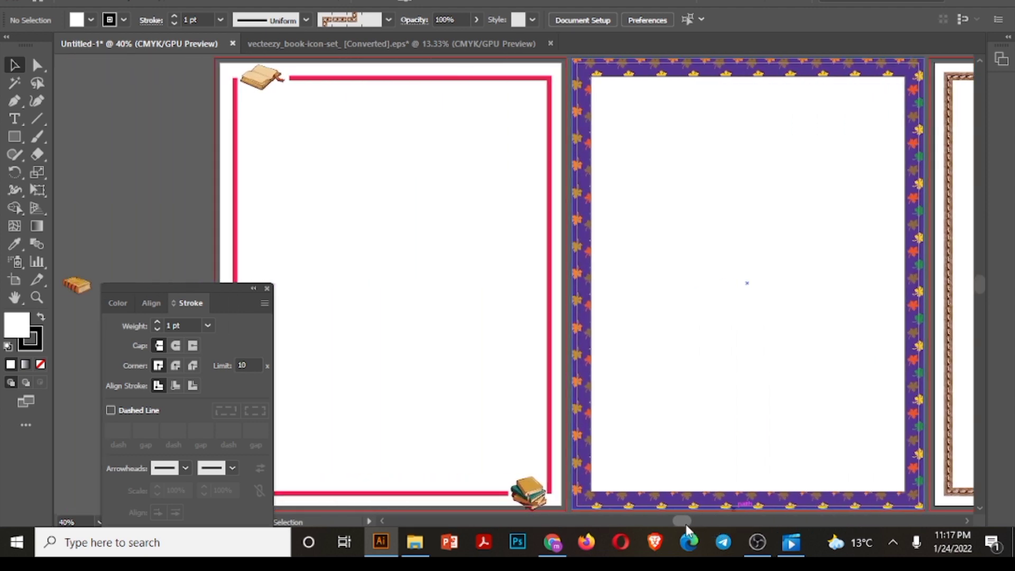
click(535, 423)
click(656, 516)
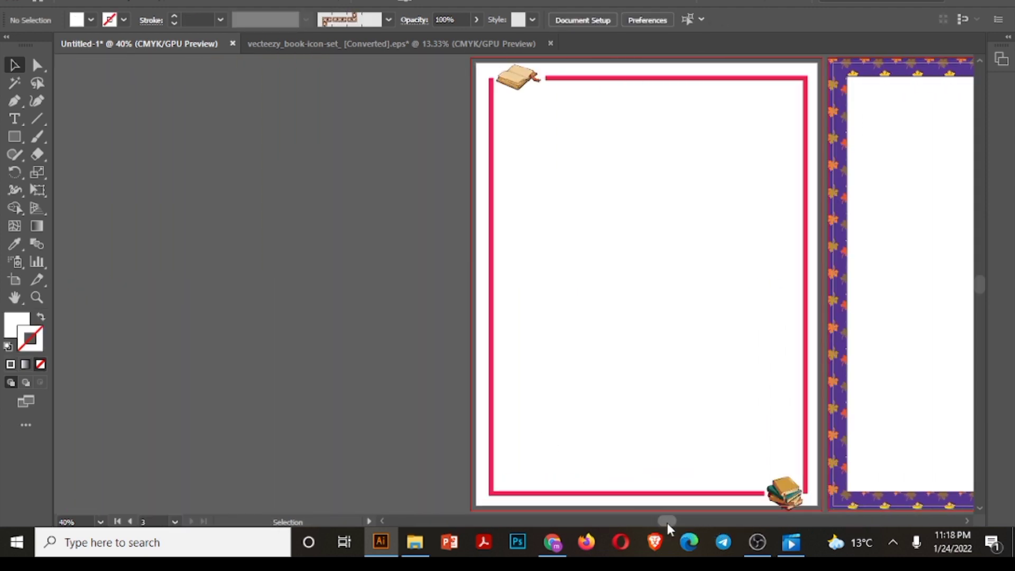